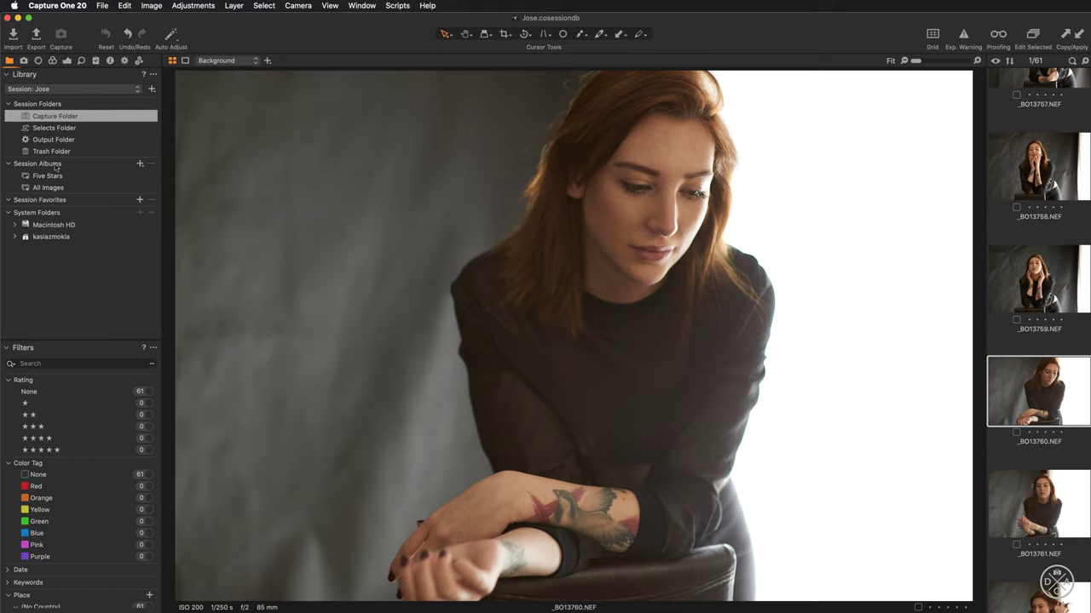
Look through the Selects, Output and Trash folders, then return to the Capture Folder.
click(76, 130)
click(72, 141)
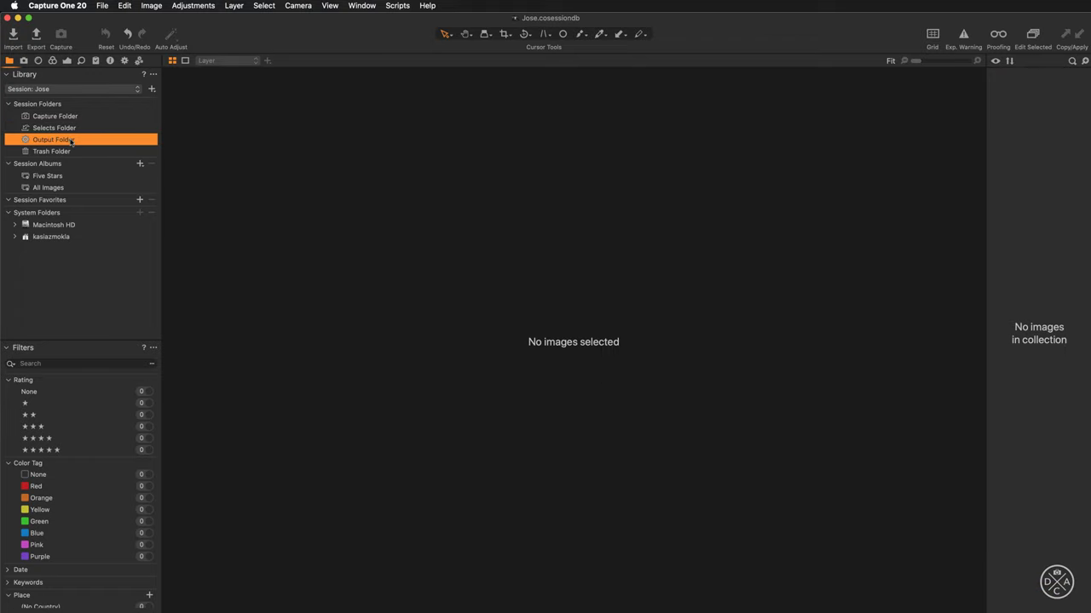
click(71, 151)
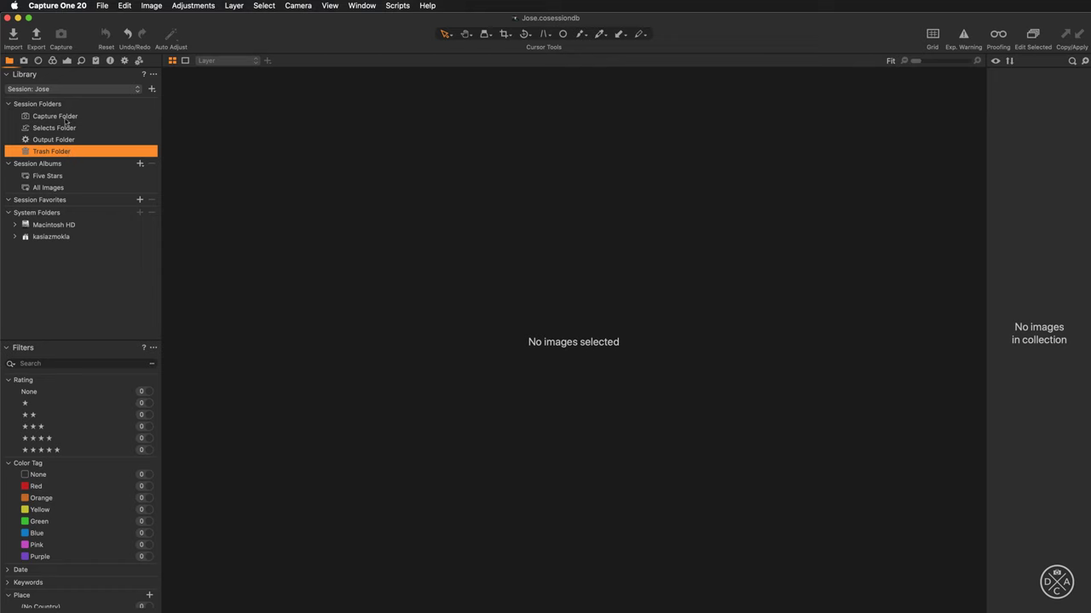
click(65, 118)
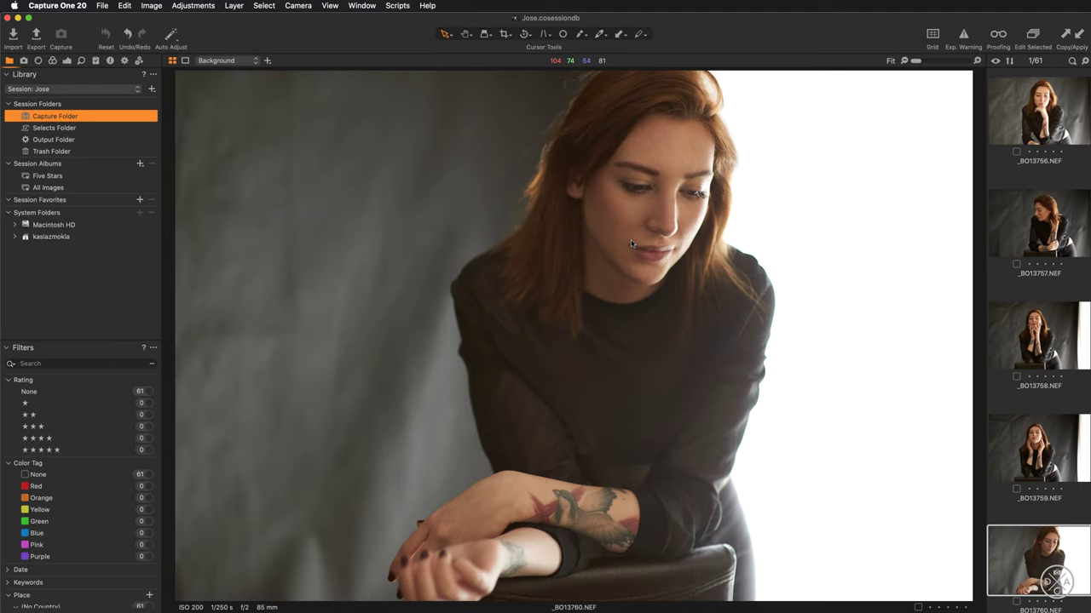
Switch to the thumbnail grid and turn on View > Focus Mask.
key(super+alt+v)
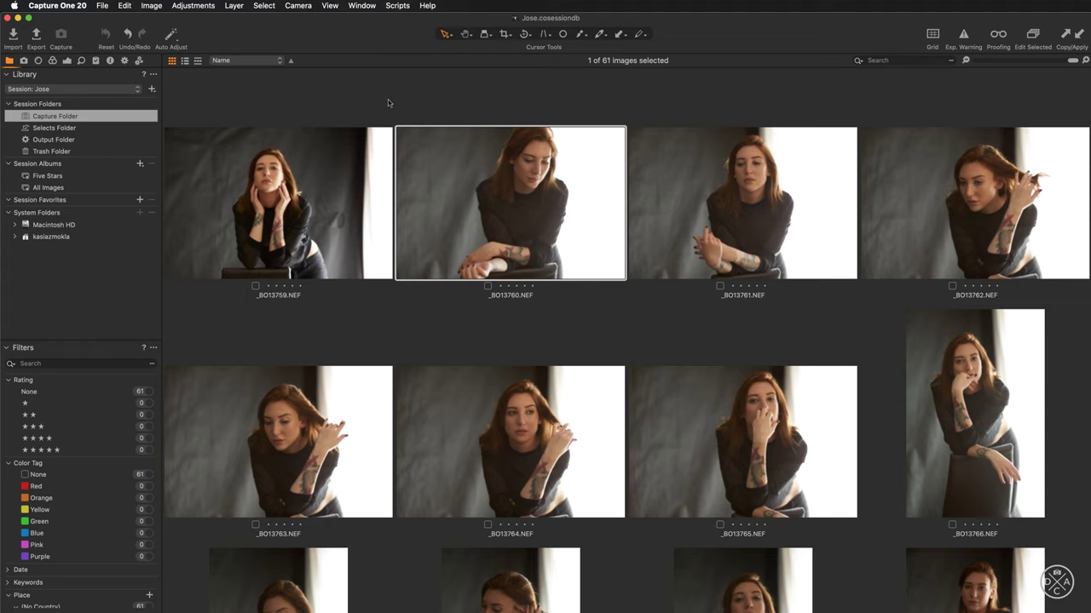
click(332, 6)
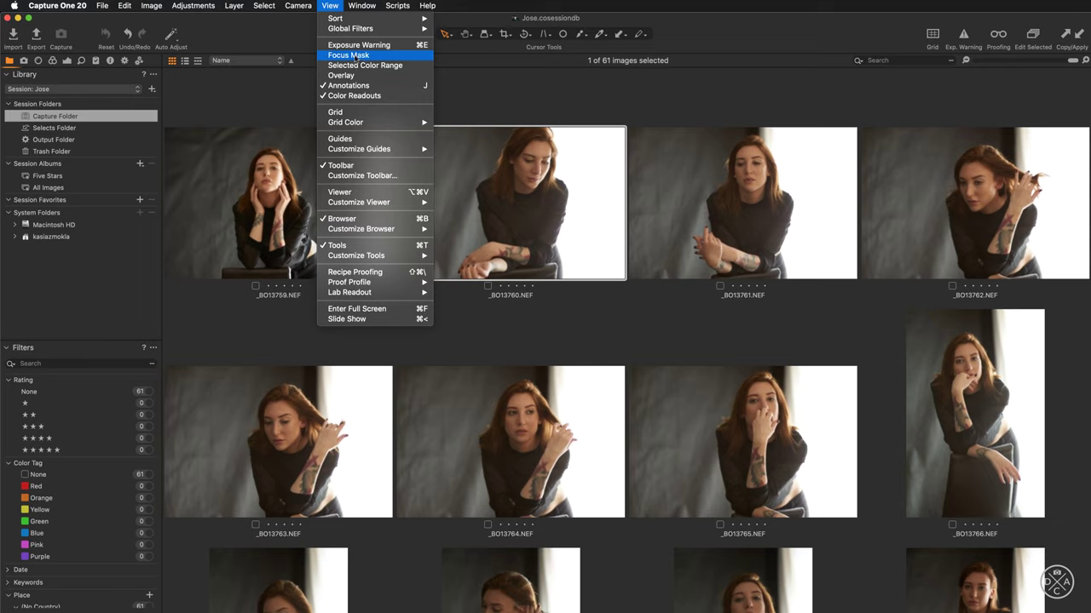
click(406, 56)
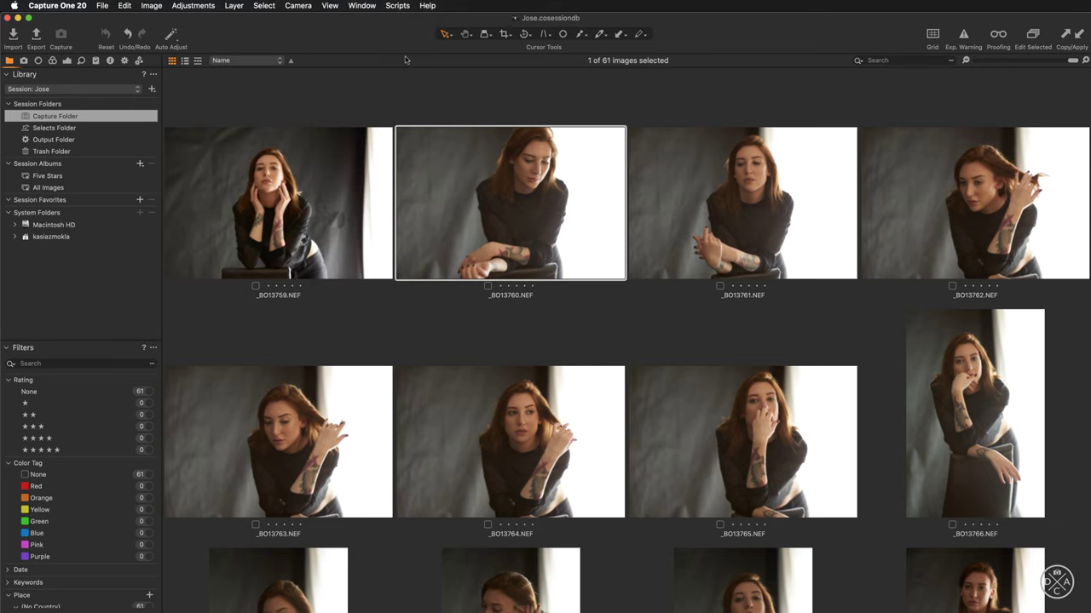
Deselect the current image and scroll up through the focus-masked thumbnails.
click(413, 92)
scroll(822, 179, up, 2)
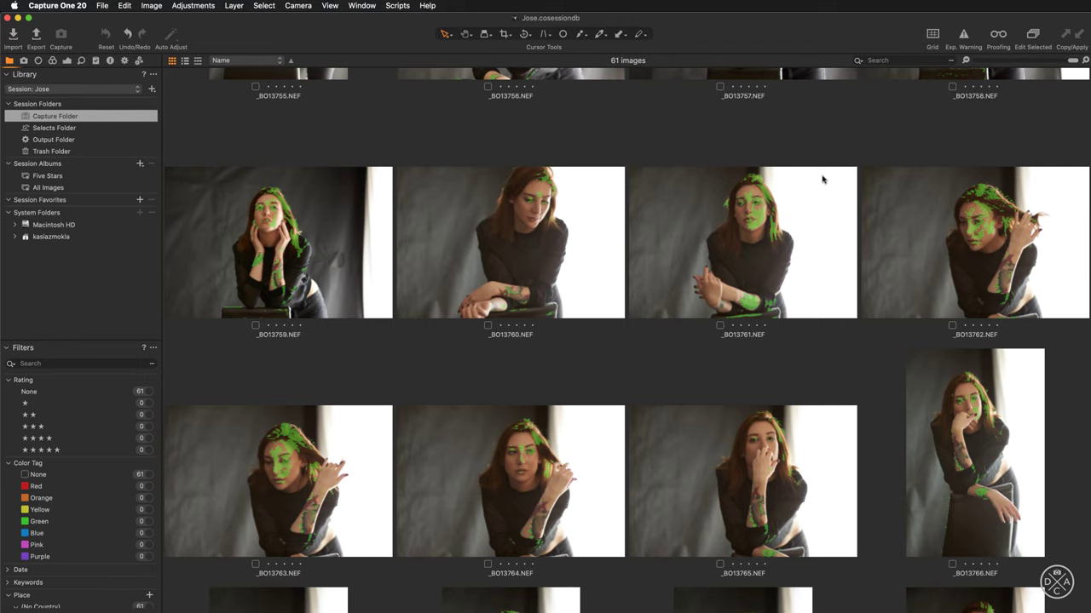
scroll(822, 178, up, 3)
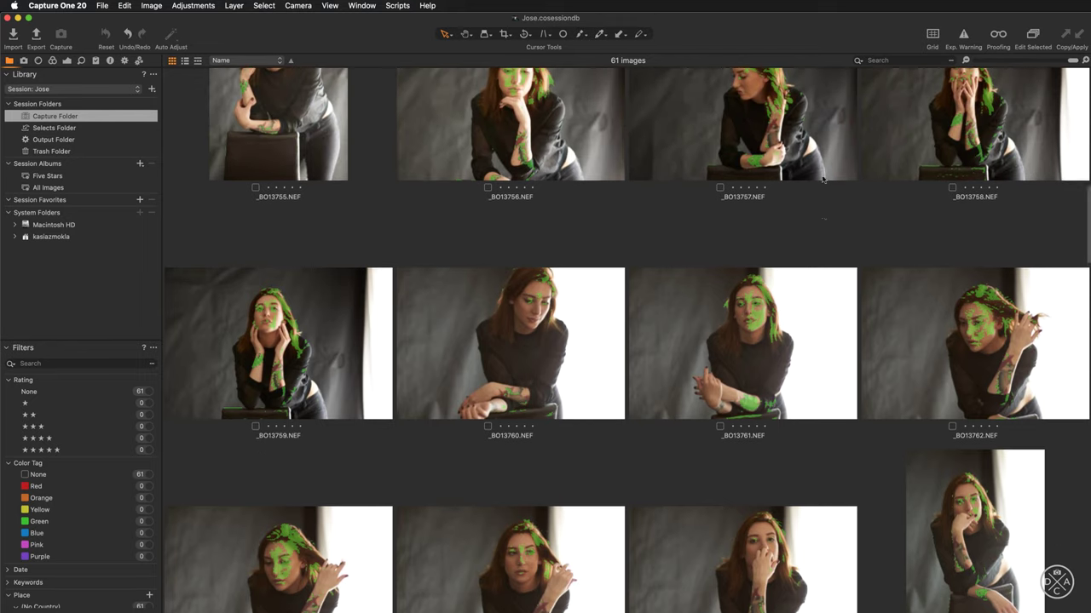
scroll(822, 179, up, 5)
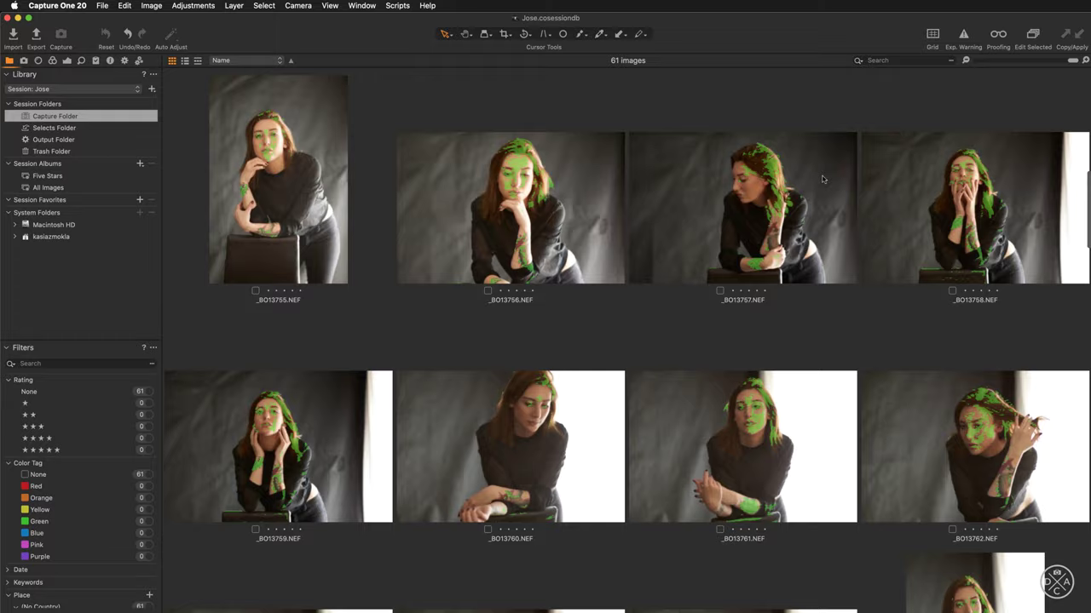
scroll(822, 178, up, 5)
scroll(822, 178, up, 2)
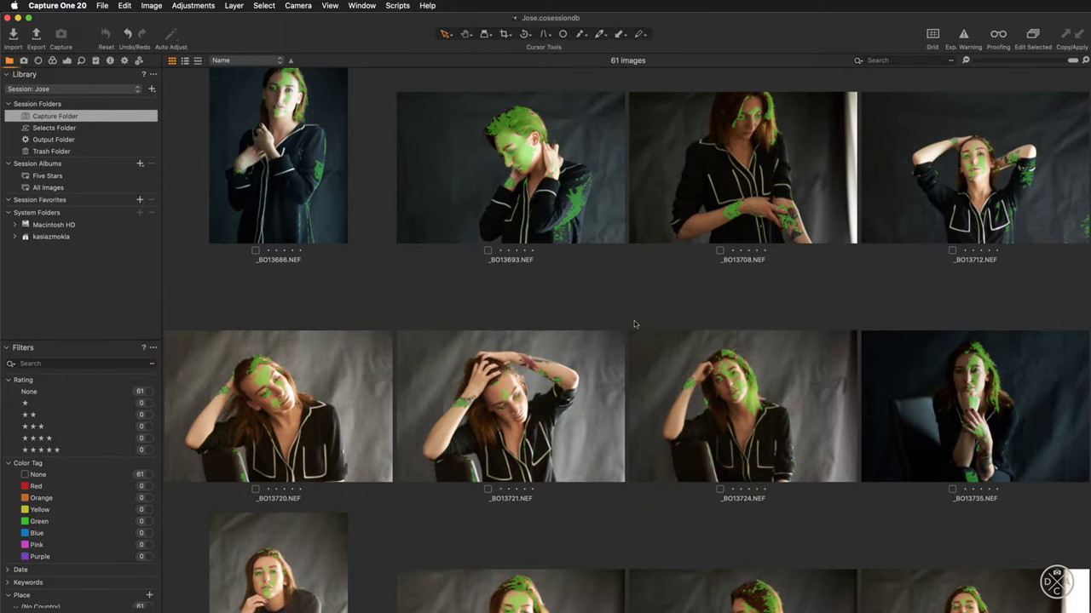
scroll(634, 322, up, 5)
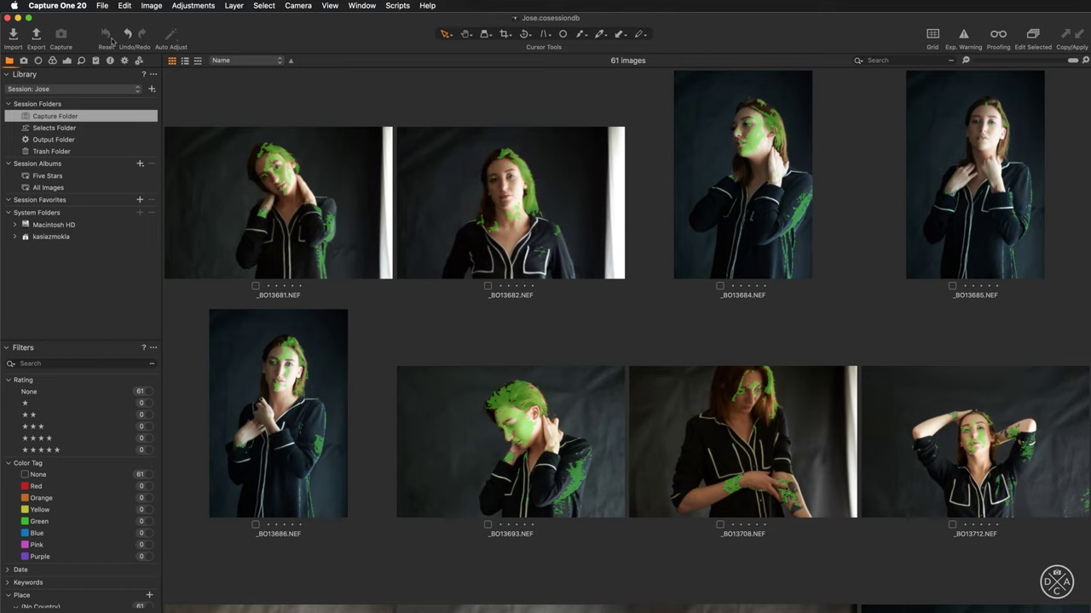
In Preferences > Focus, try a red mask colour, then restore the green default.
click(72, 7)
click(65, 35)
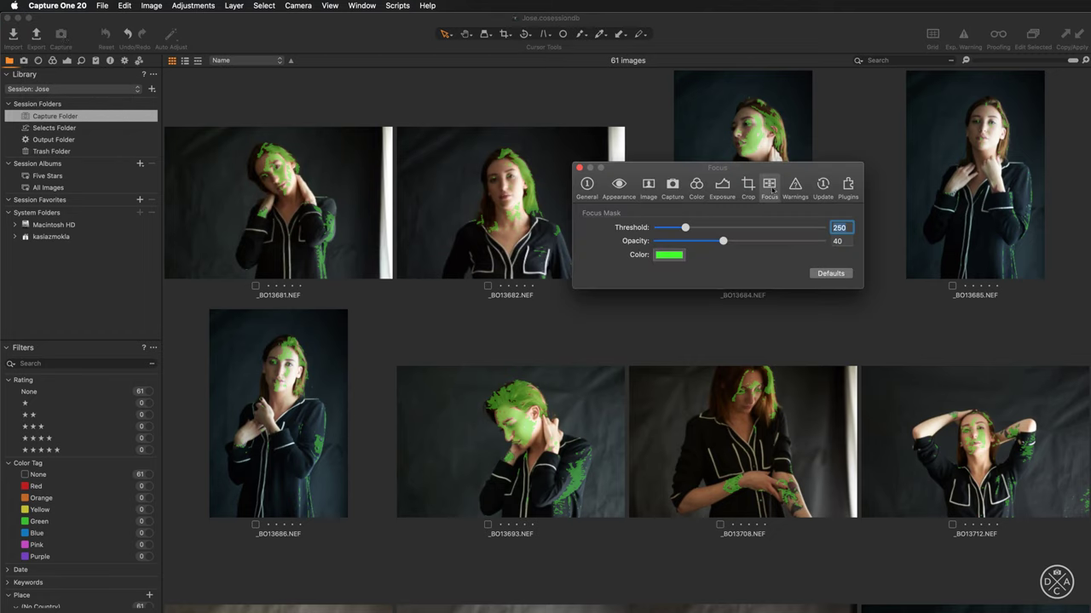
click(670, 254)
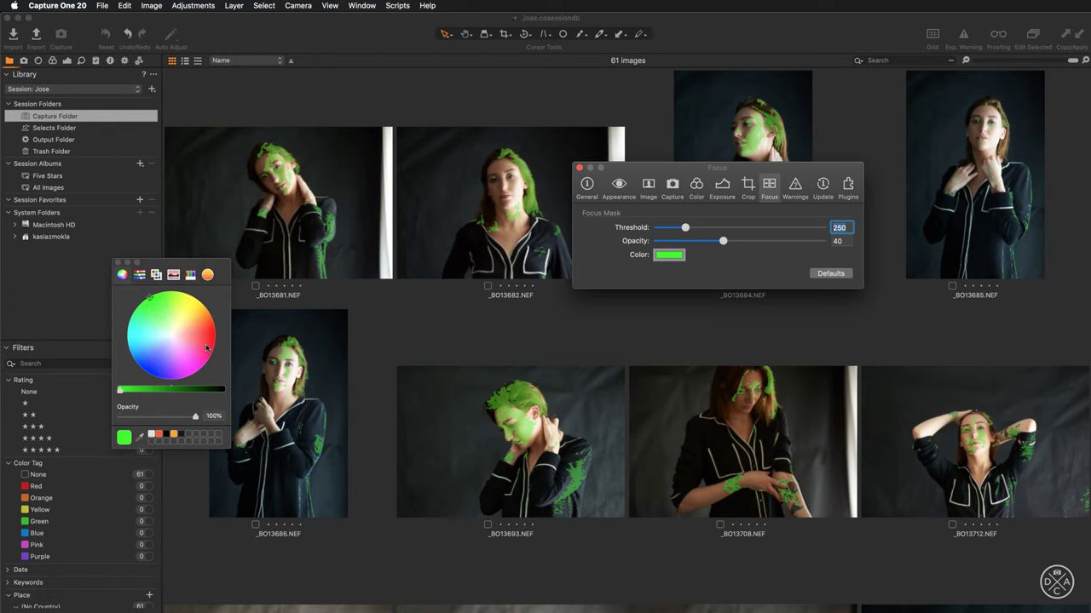
click(206, 347)
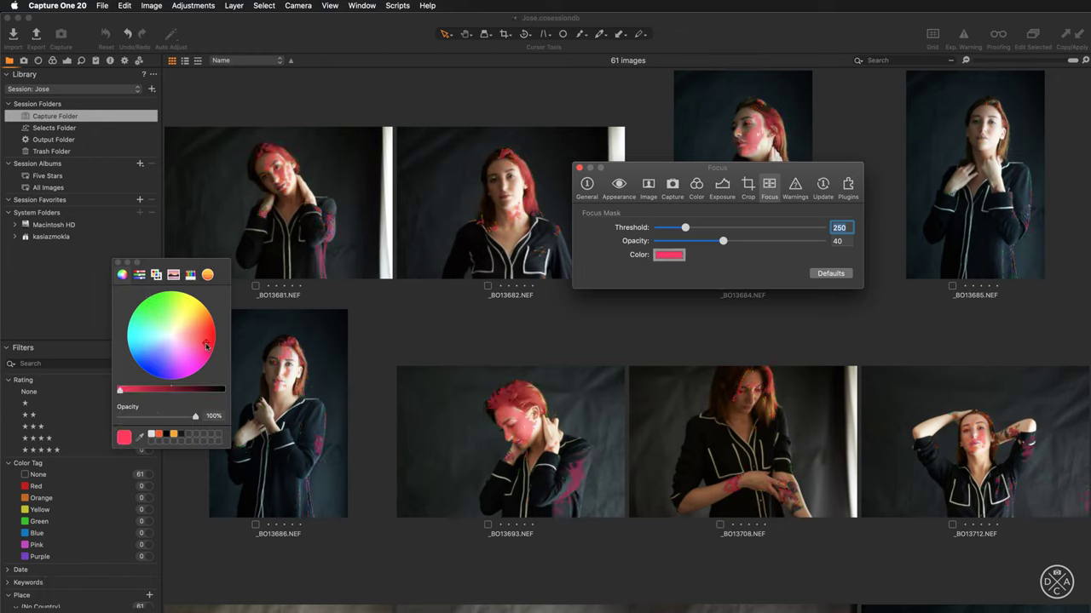
click(118, 263)
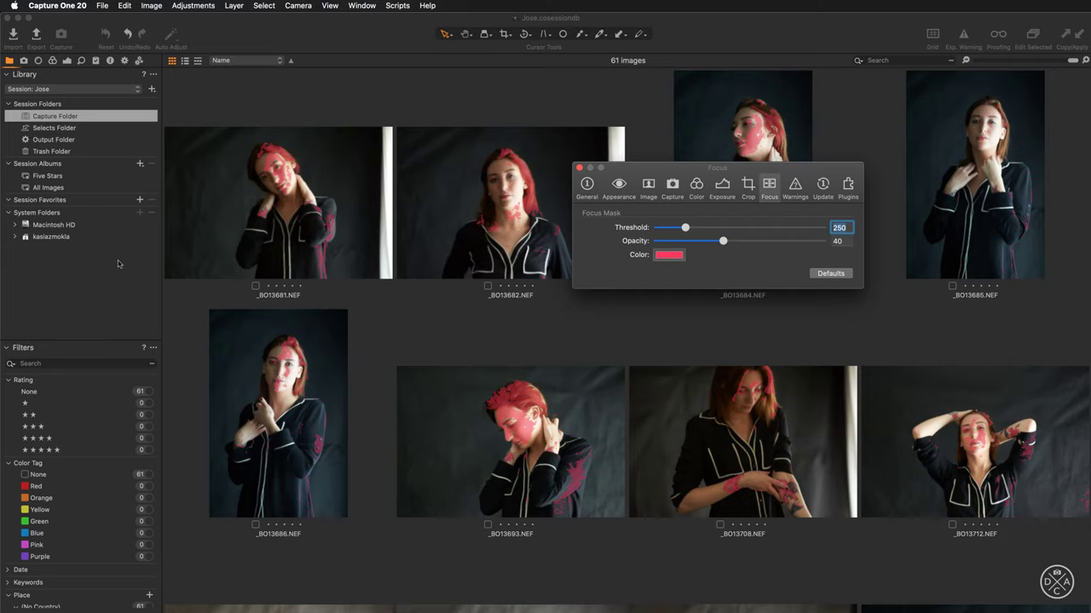
click(823, 274)
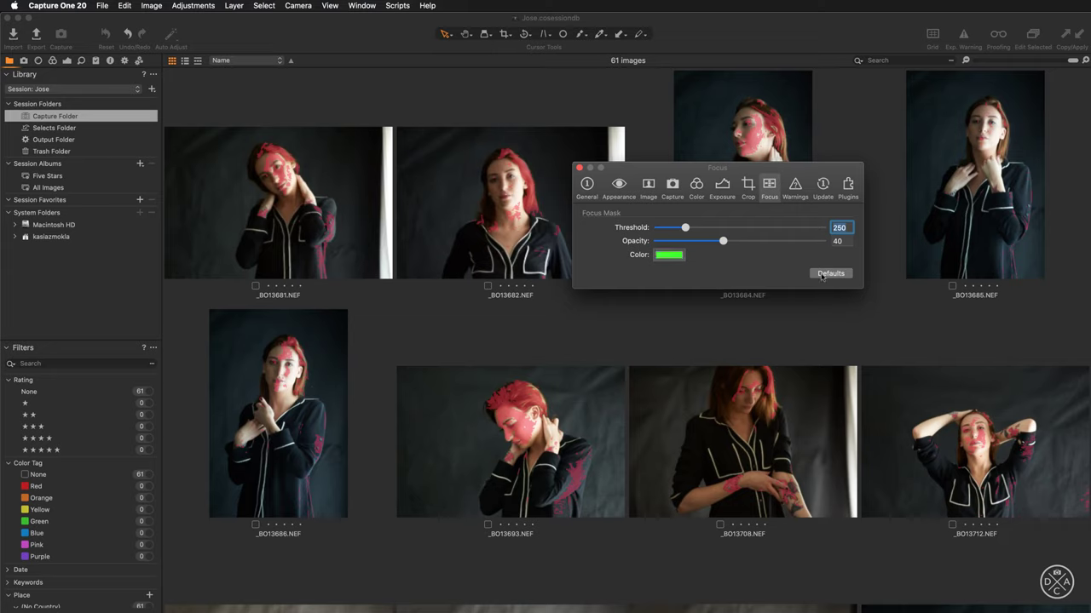
Close Preferences and loupe-check the eye in the second thumbnail.
click(579, 167)
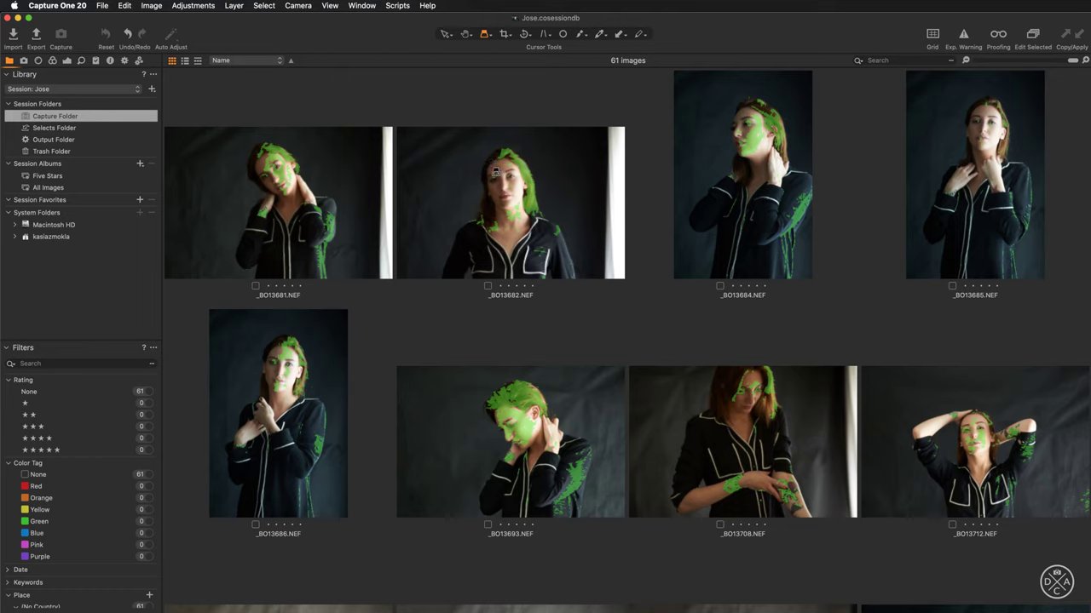
drag(498, 170, 492, 180)
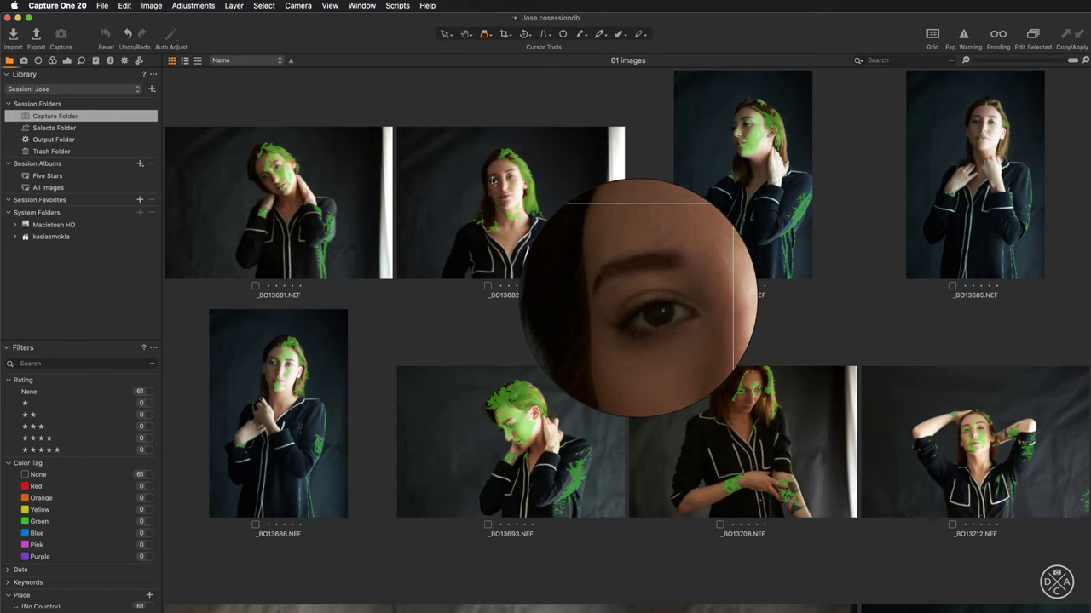
drag(493, 180, 510, 176)
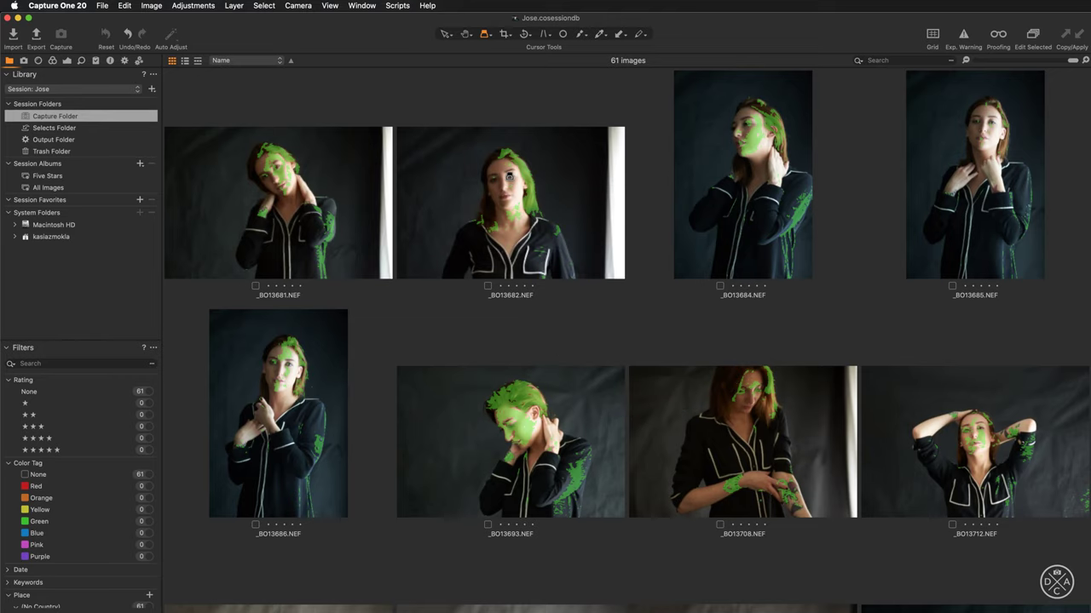
Set Loupe Zoom to 200% and inspect the eyes of _BO13681 and _BO13682.
click(491, 38)
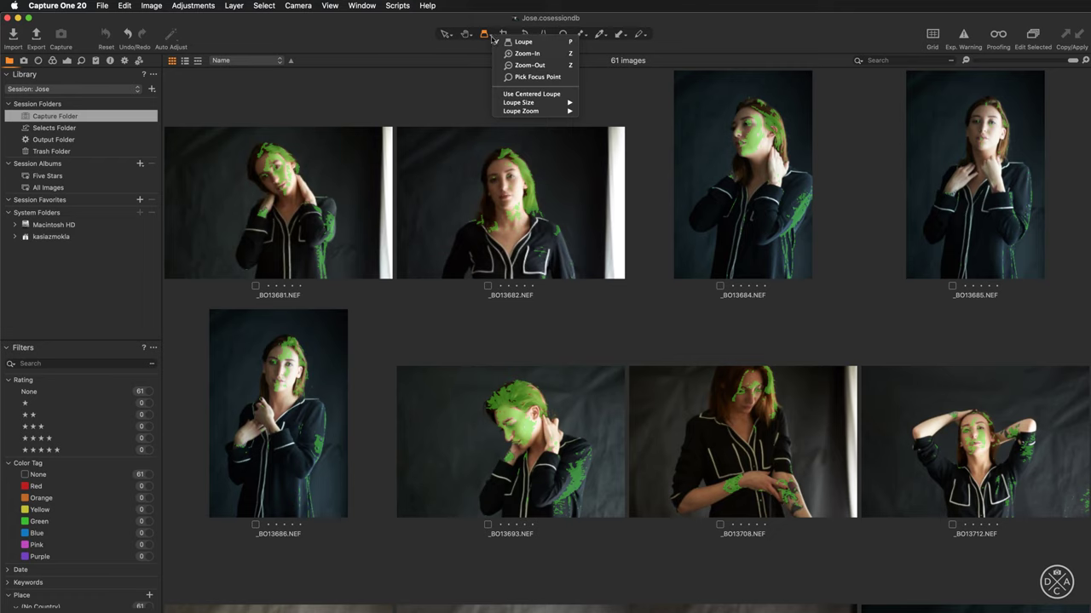
mouse_move(521, 110)
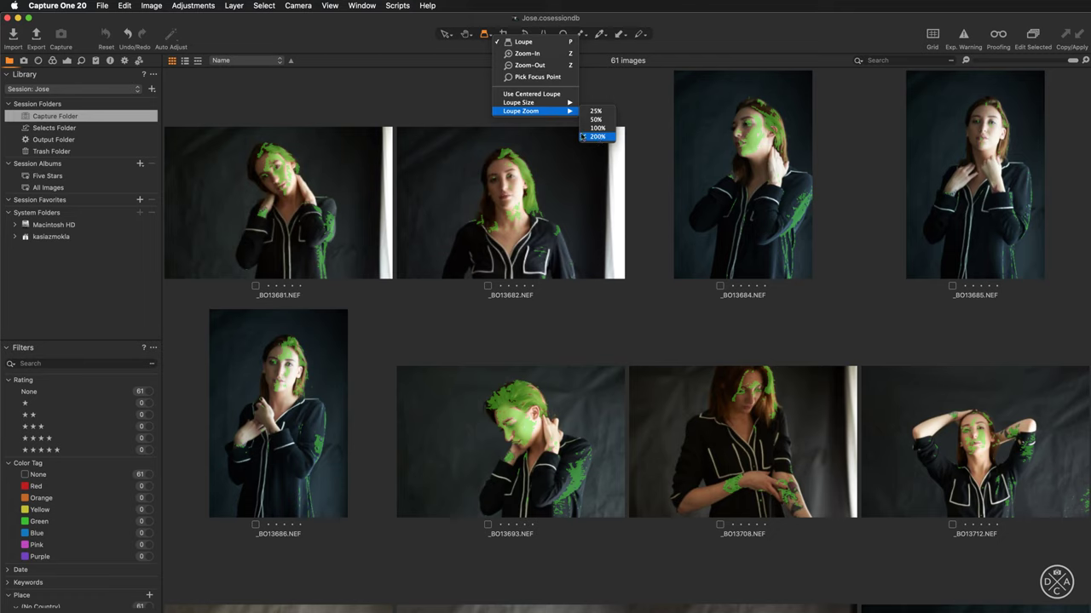
click(598, 136)
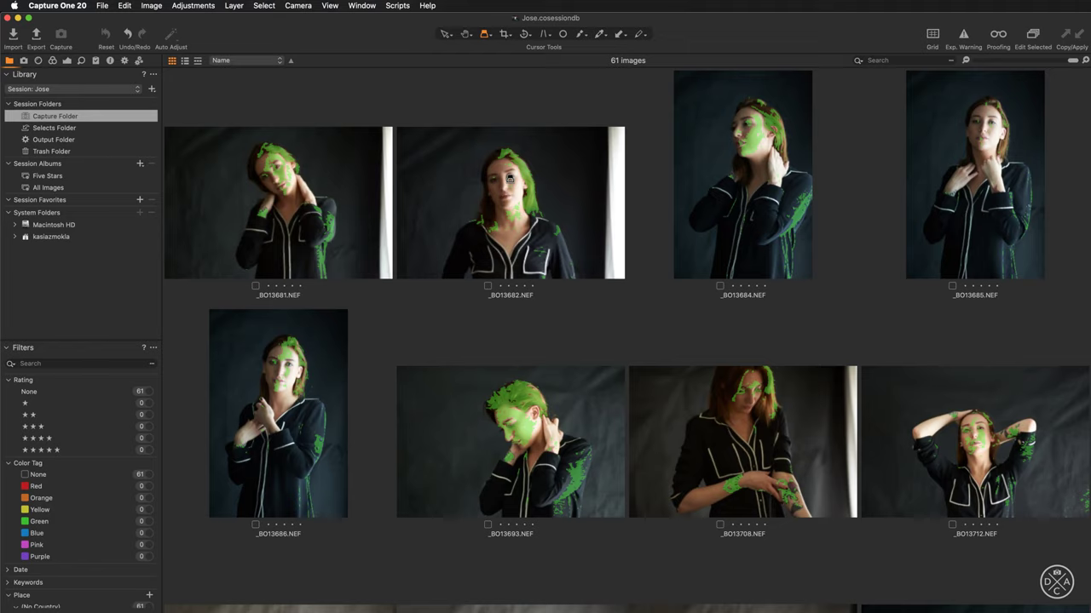
click(265, 176)
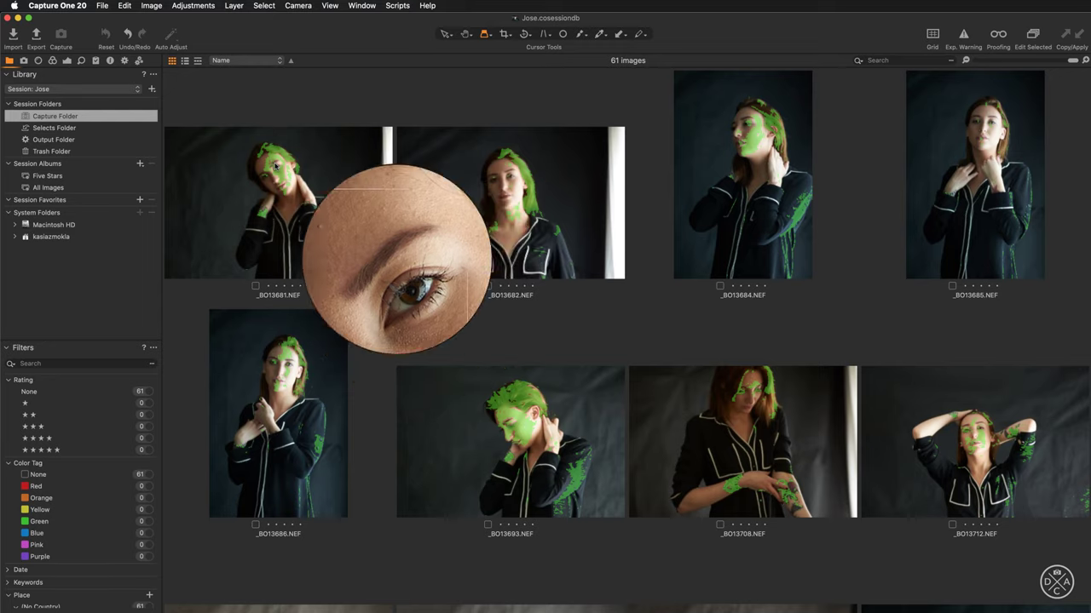
drag(271, 167, 278, 164)
click(489, 178)
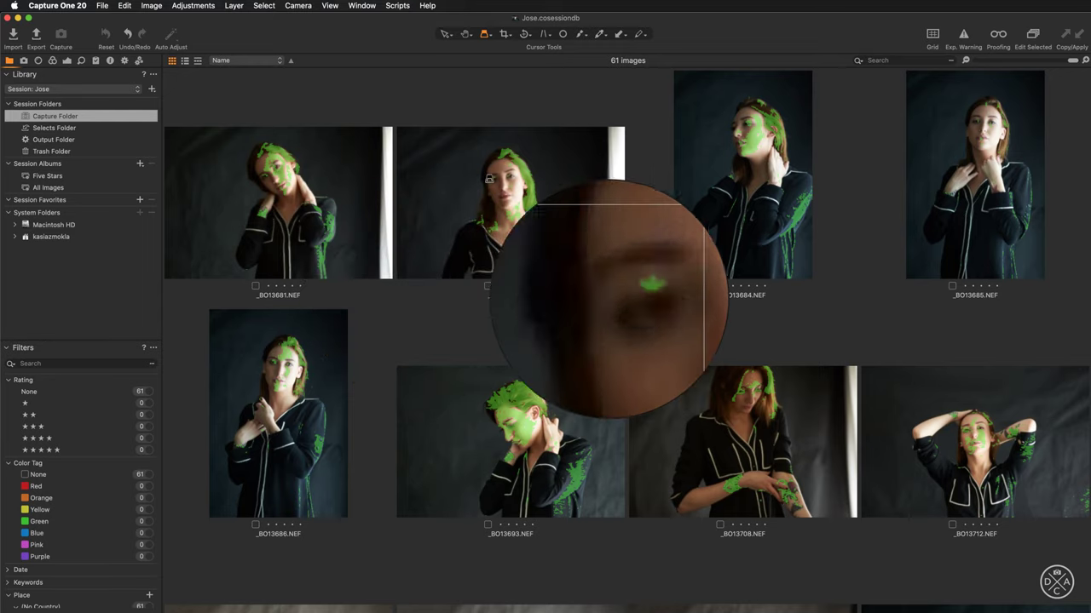
drag(490, 178, 507, 173)
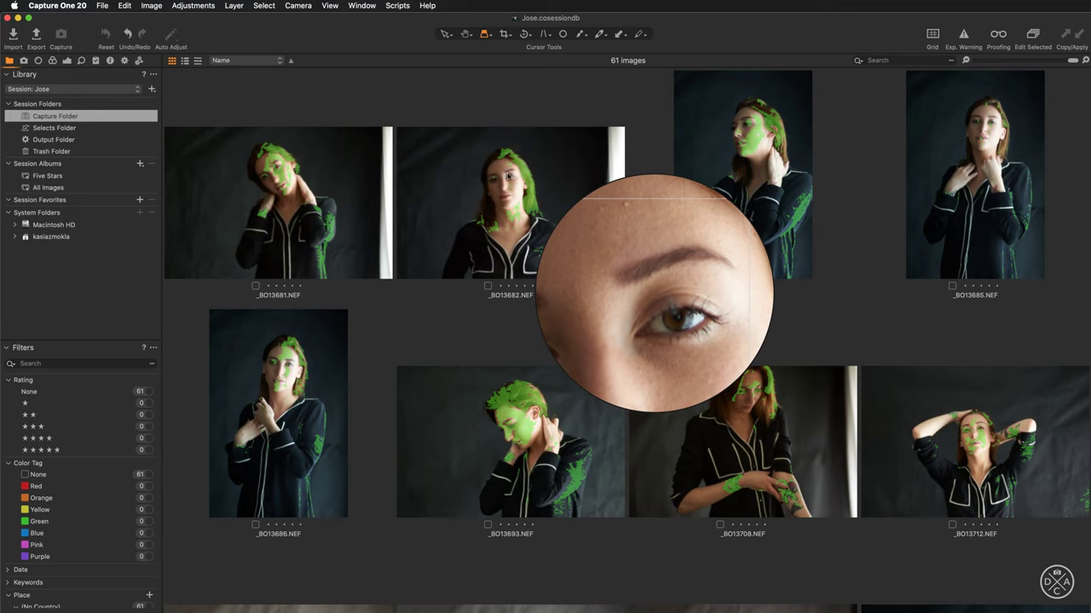
drag(507, 173, 507, 173)
Tag _BO13682 red as a reject from its colour tag choices.
key(v)
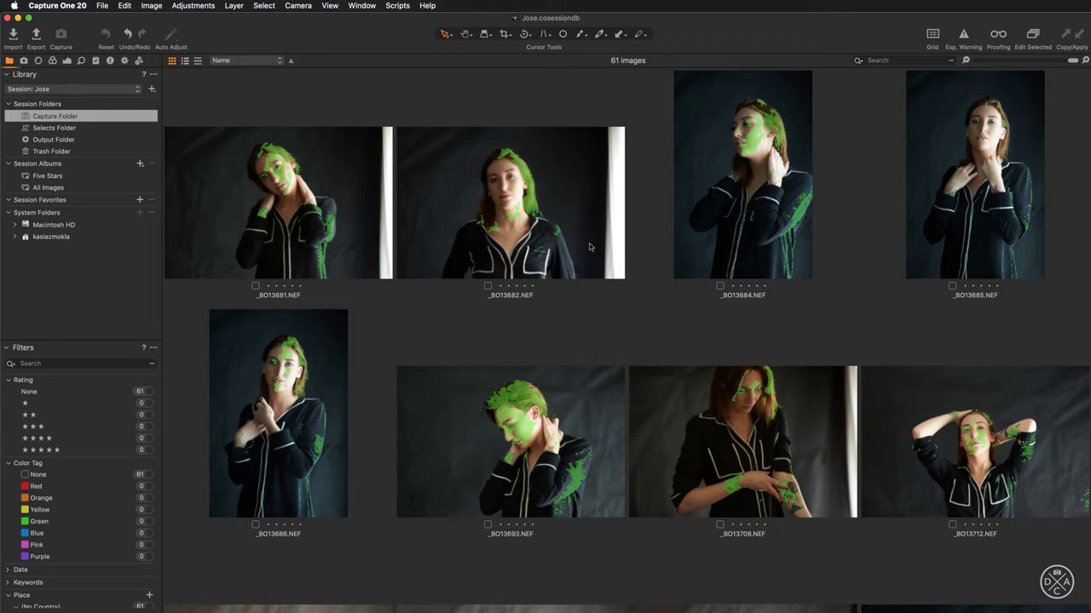
click(588, 246)
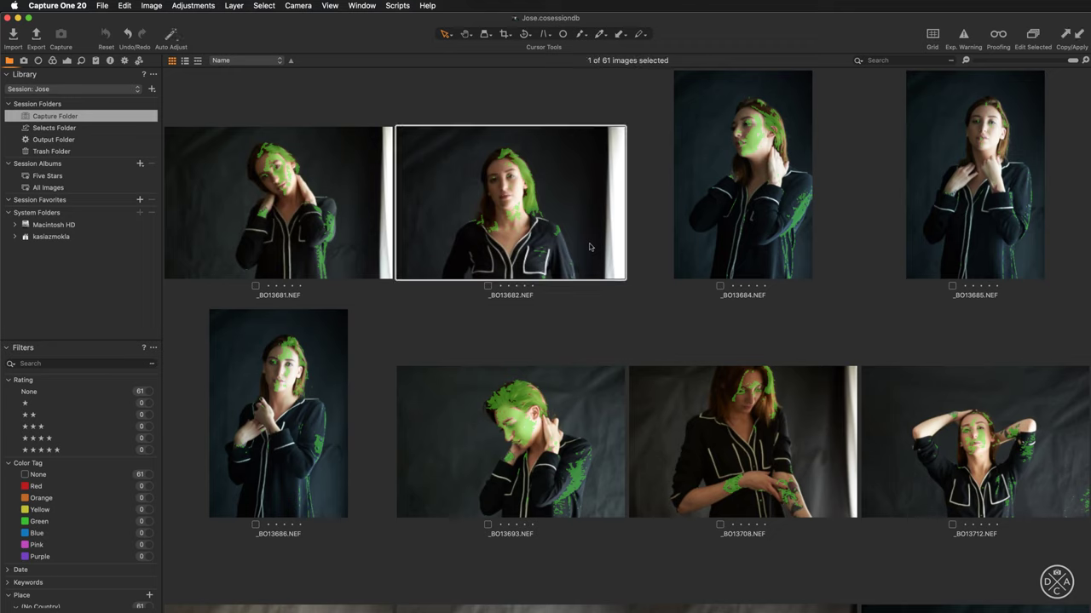
click(489, 286)
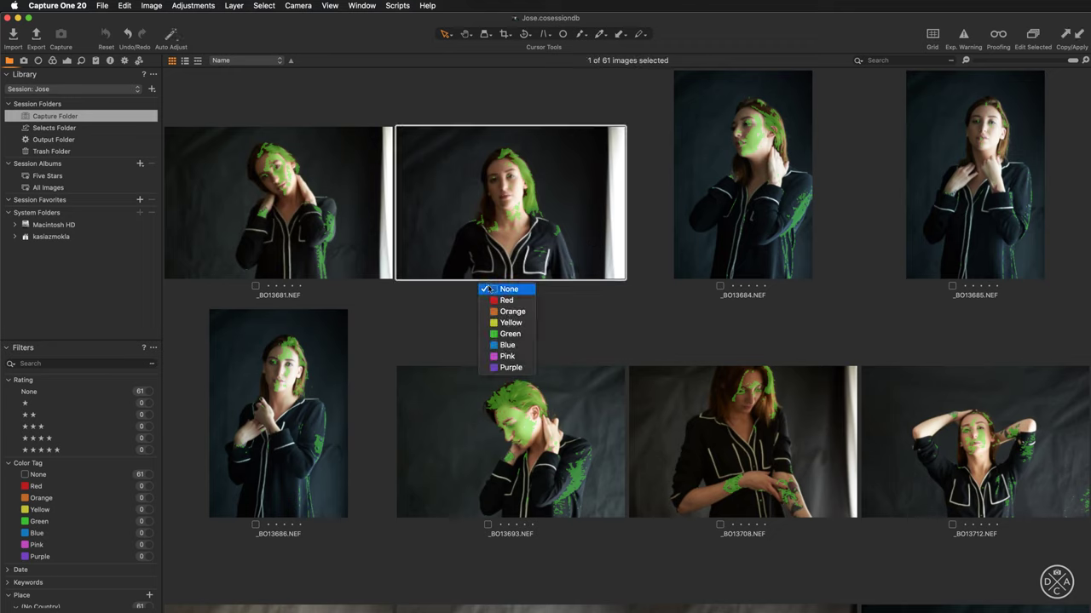
click(505, 301)
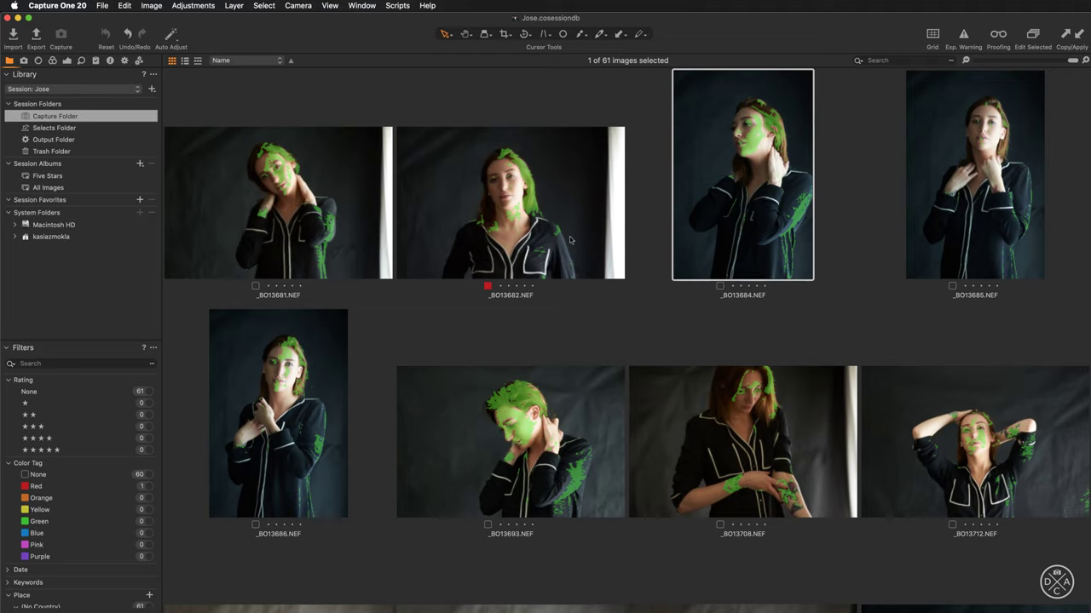
Loupe-check _BO13685's face, then tag it red with the minus key.
click(484, 35)
drag(990, 121, 977, 123)
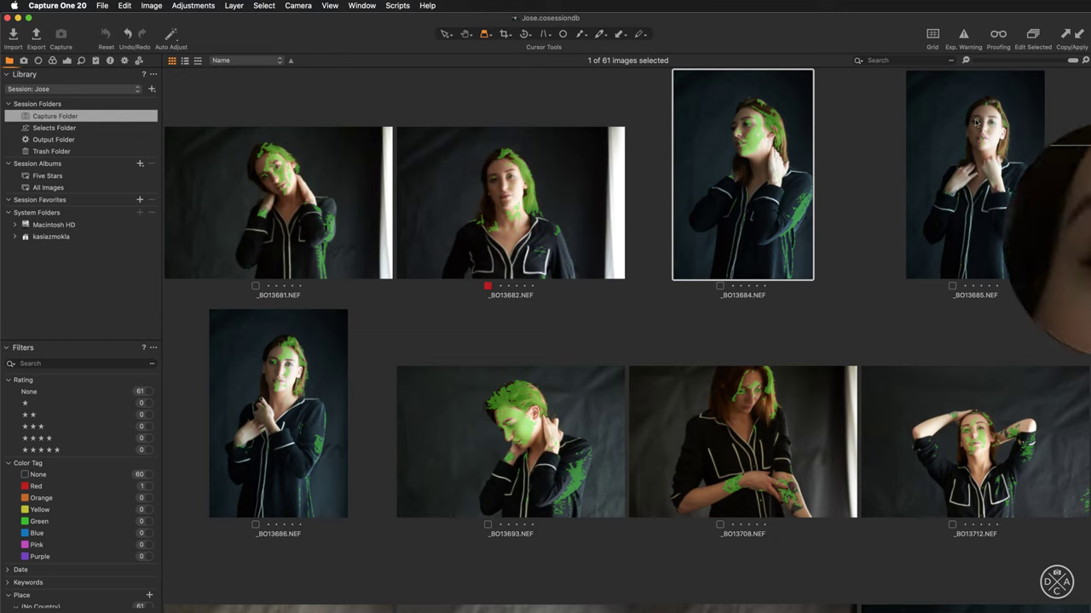
click(443, 36)
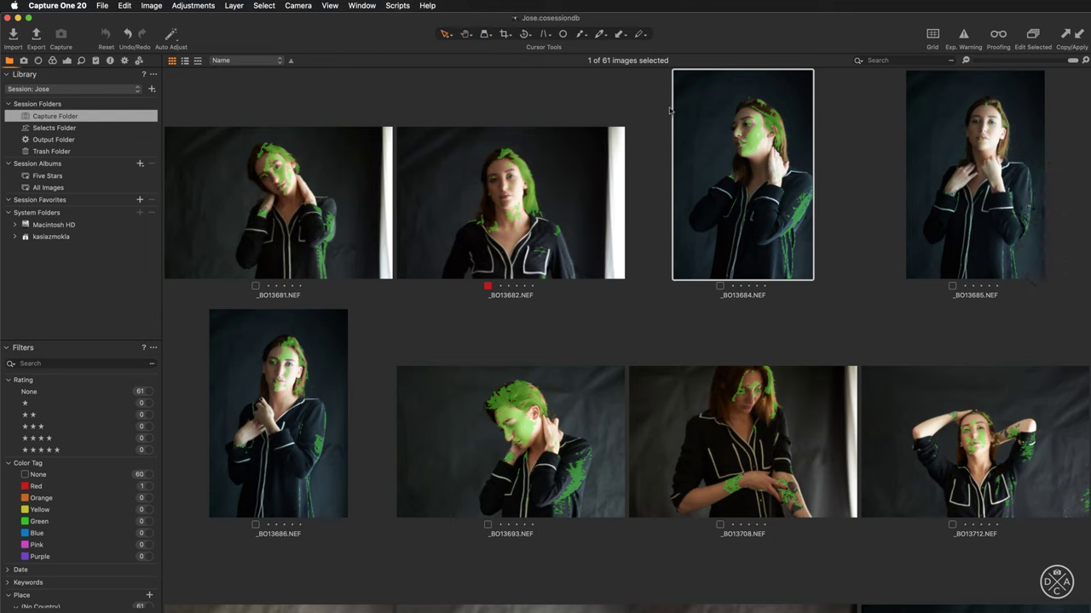
click(929, 174)
key(minus)
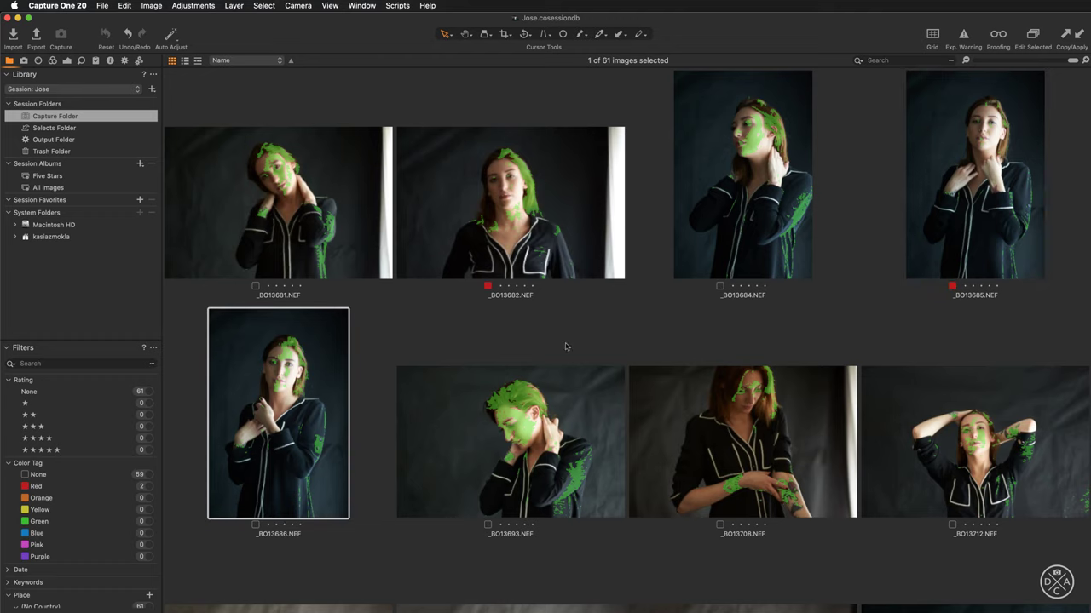
Scroll down and loupe-check the face of _BO13721 for focus.
scroll(483, 327, down, 3)
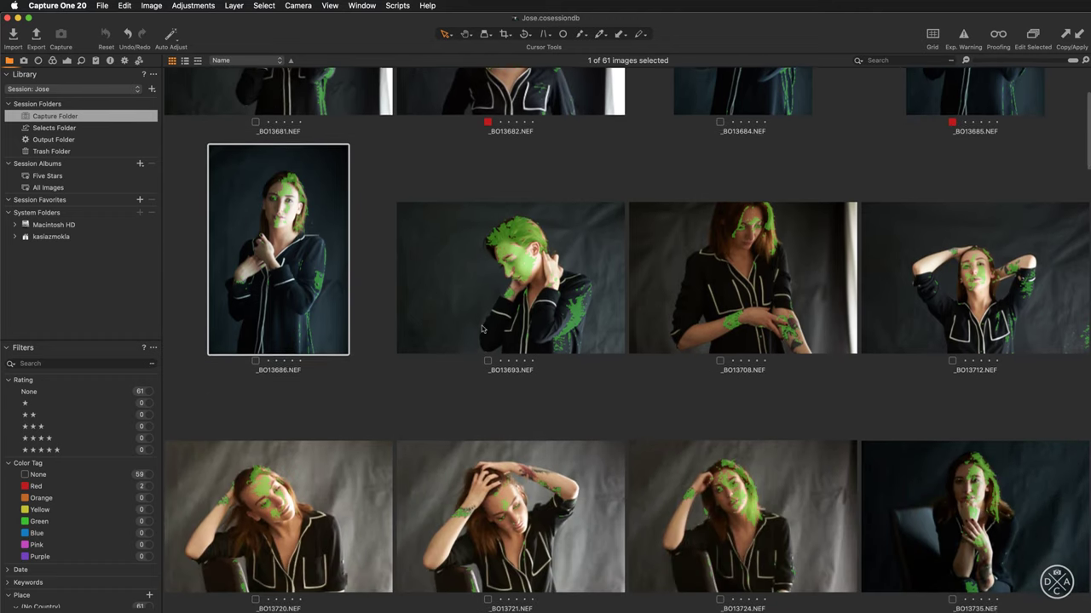
scroll(481, 328, down, 5)
scroll(481, 328, down, 3)
scroll(484, 329, down, 1)
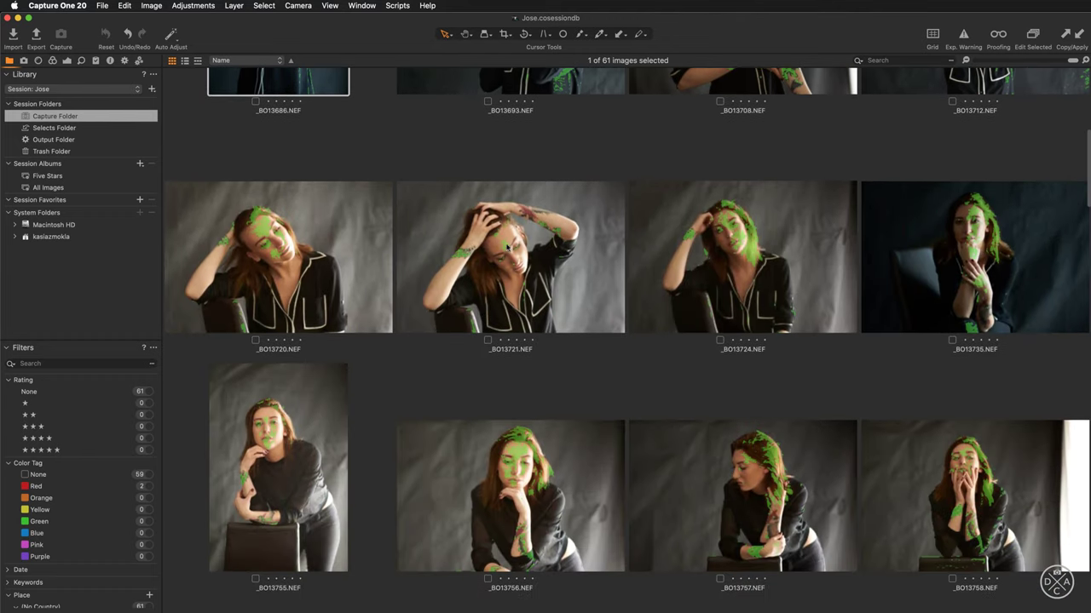
click(484, 34)
drag(515, 248, 501, 257)
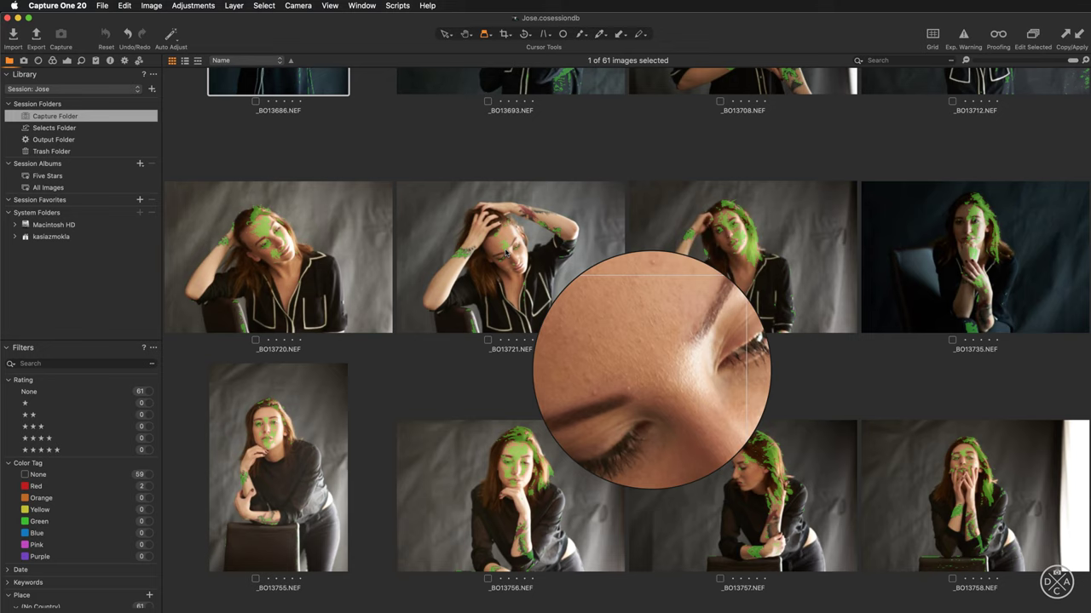
drag(501, 257, 508, 247)
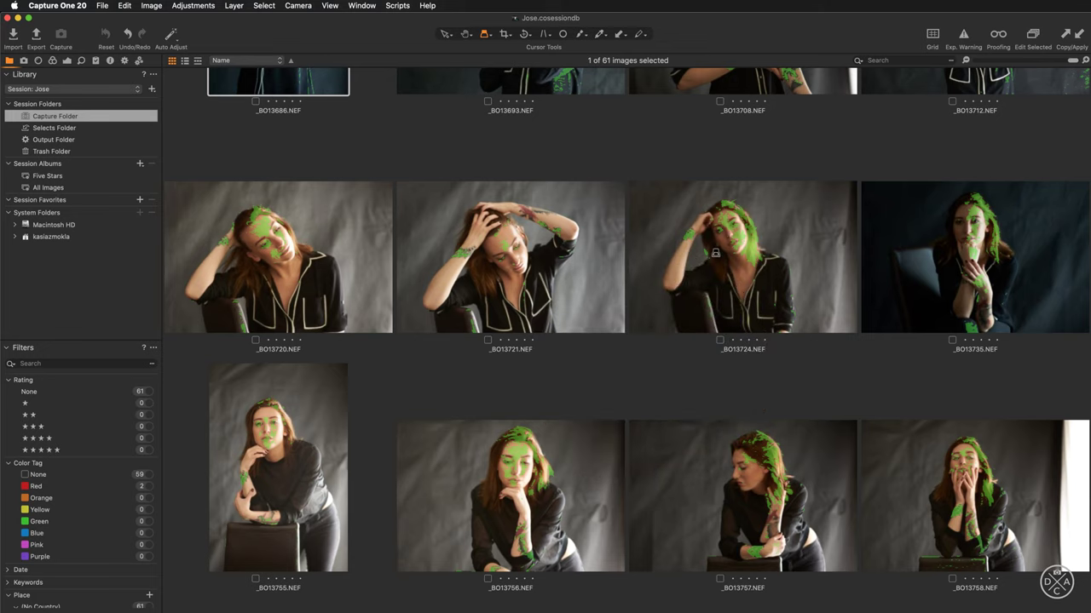
Scroll down to _BO13894, check its sharpness with the loupe, and tag it red.
scroll(715, 252, down, 3)
scroll(716, 253, down, 3)
scroll(716, 253, down, 2)
scroll(716, 254, down, 2)
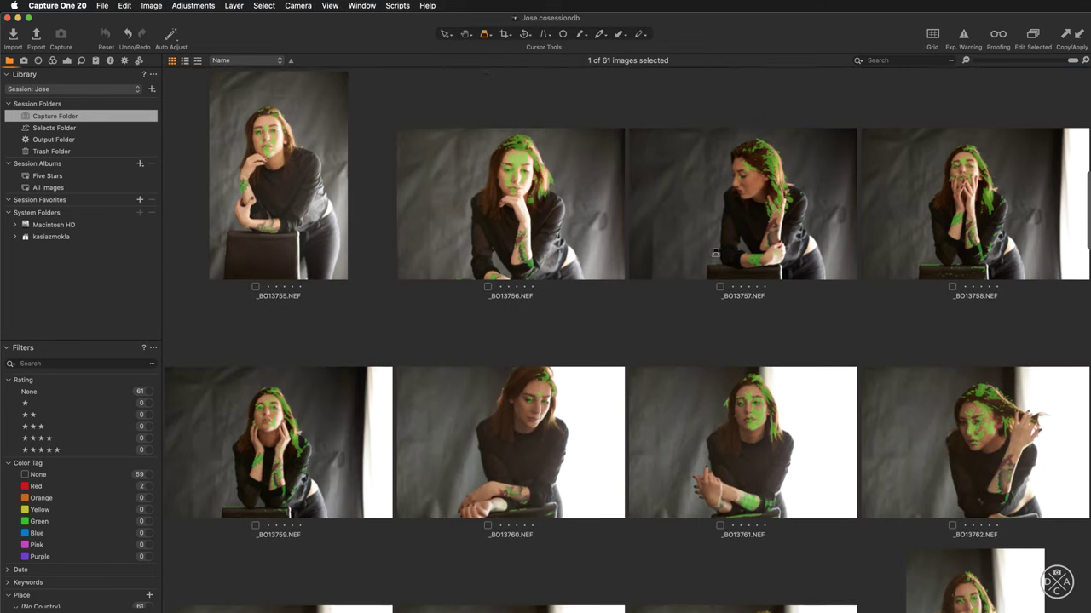
scroll(716, 255, down, 2)
scroll(716, 255, down, 5)
scroll(716, 255, down, 5)
scroll(716, 255, down, 3)
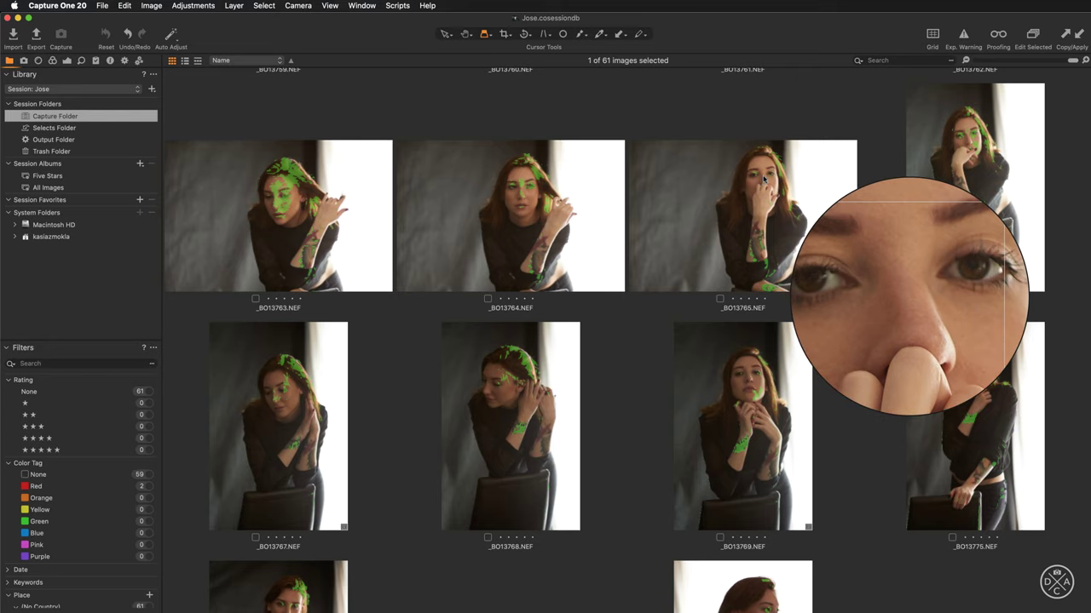
scroll(587, 272, down, 5)
scroll(587, 273, down, 2)
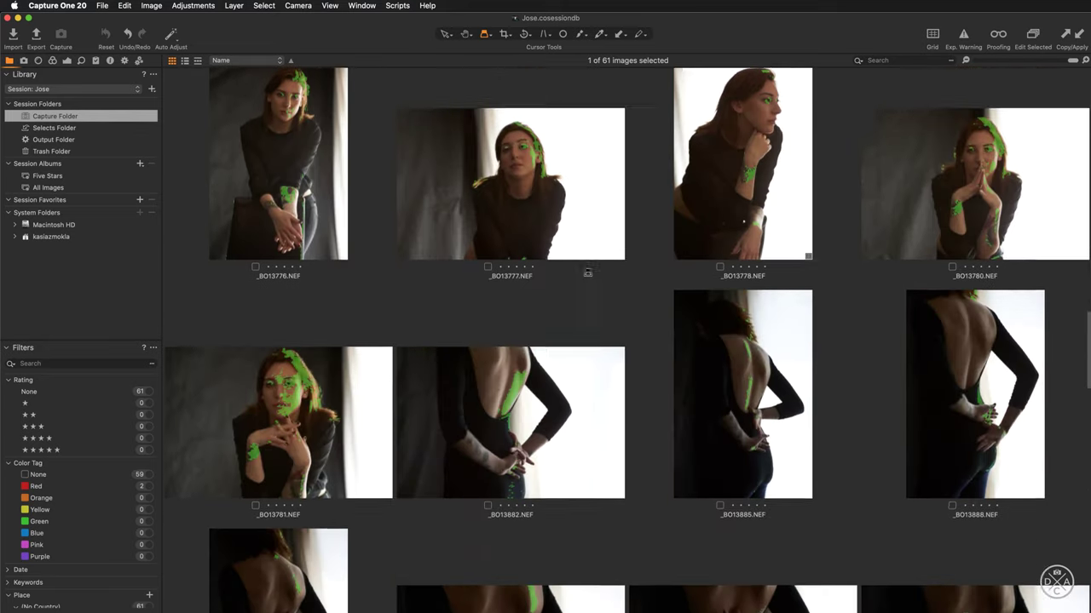
scroll(587, 273, down, 5)
scroll(587, 272, down, 1)
scroll(587, 273, down, 2)
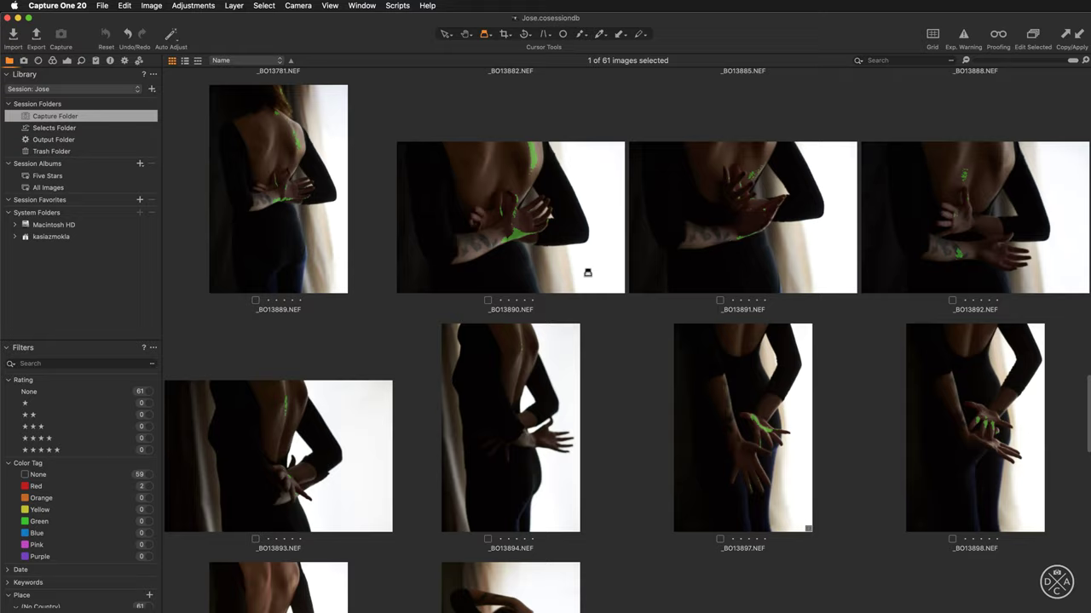
scroll(587, 273, down, 2)
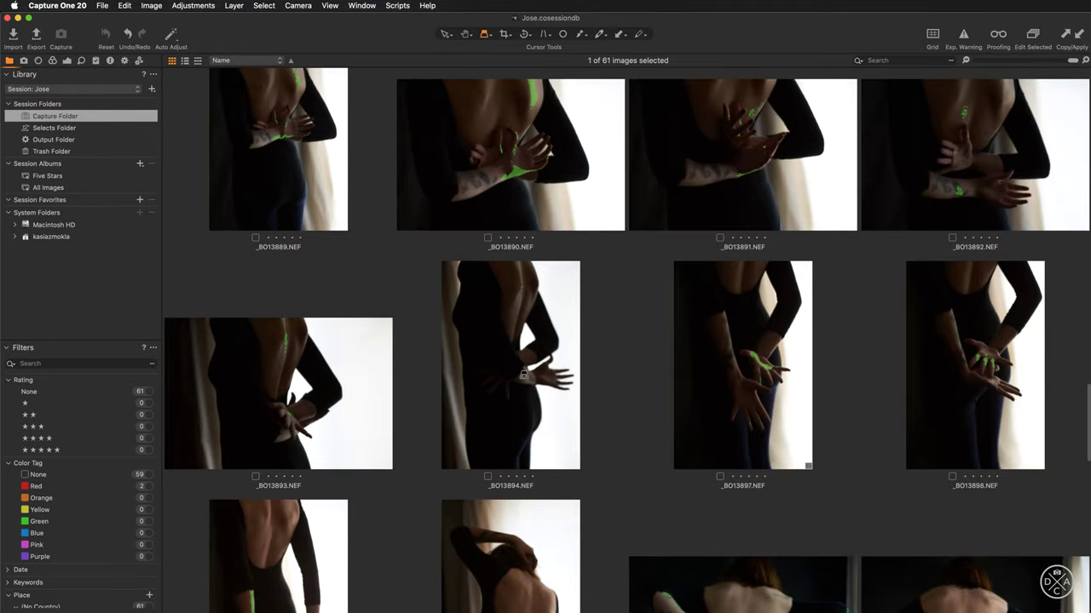
drag(524, 375, 548, 367)
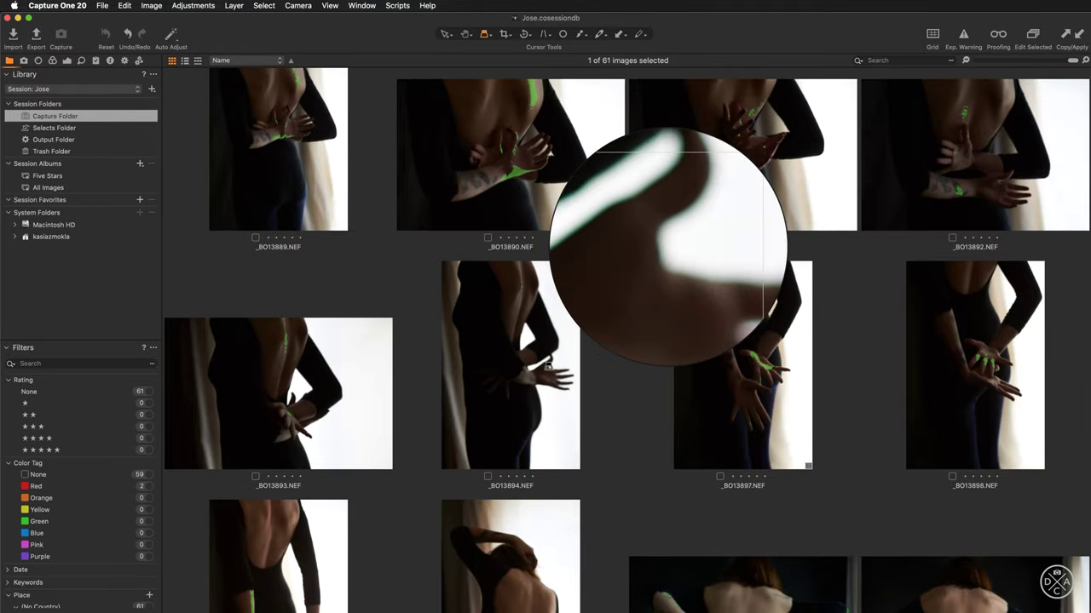
drag(548, 366, 527, 388)
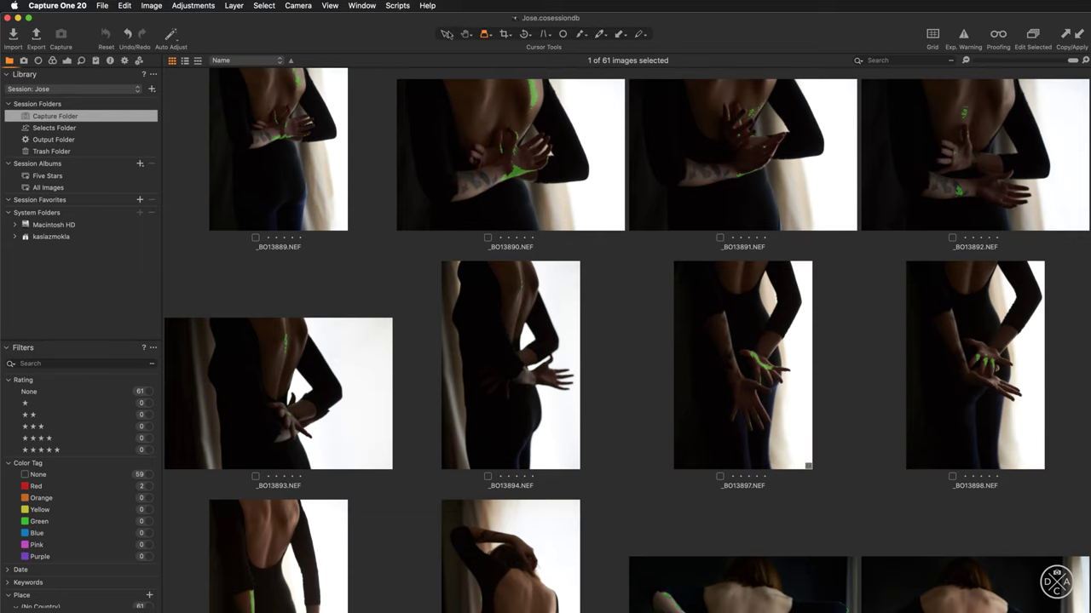
click(445, 34)
click(516, 335)
key(minus)
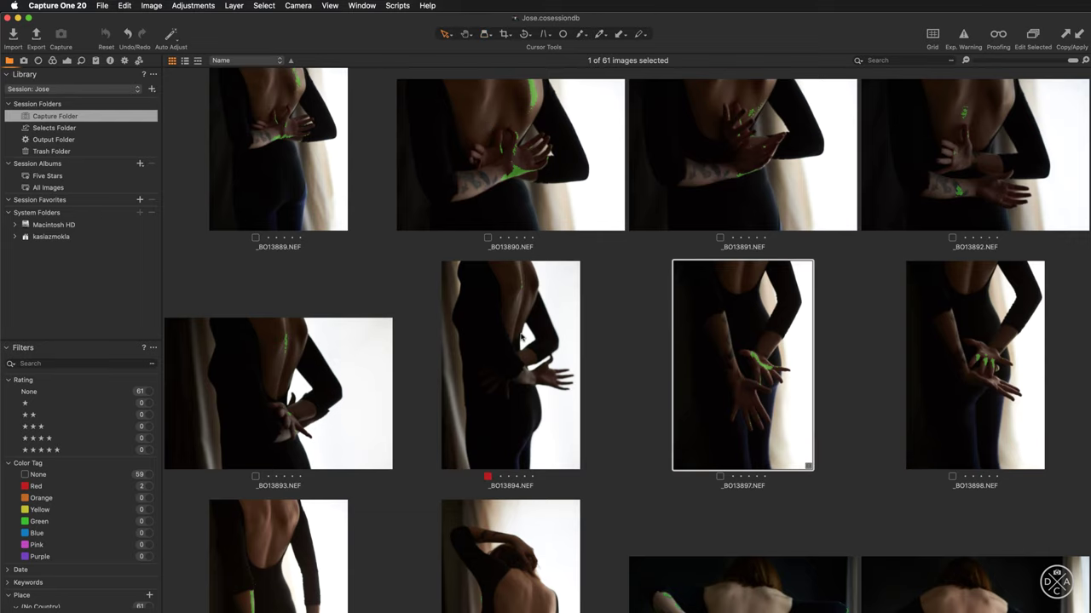
Tag _BO13893 red as a reject.
scroll(546, 357, down, 2)
scroll(546, 356, down, 2)
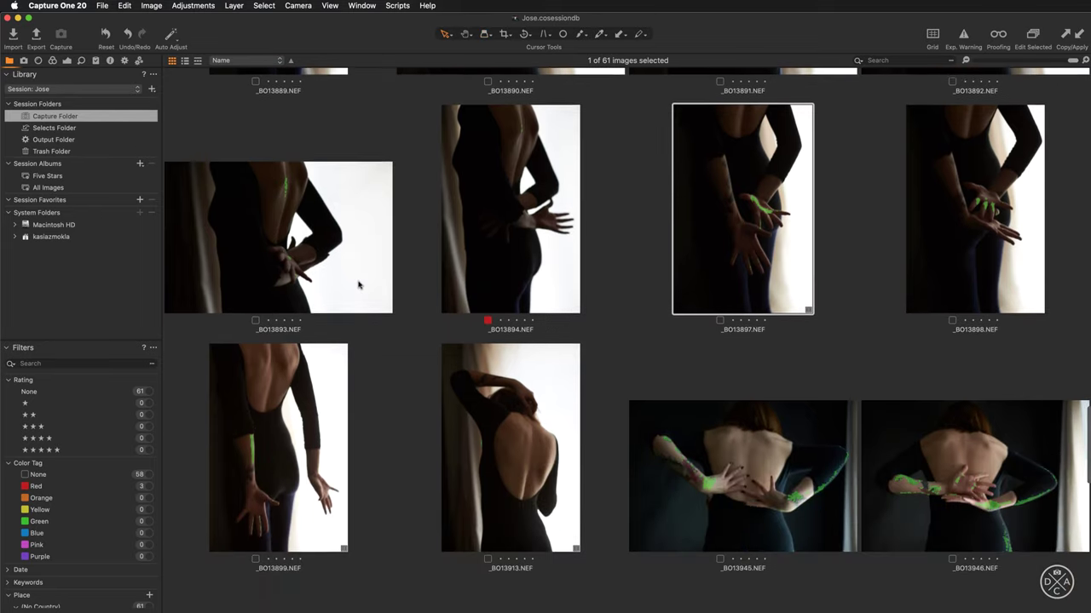
click(362, 284)
key(minus)
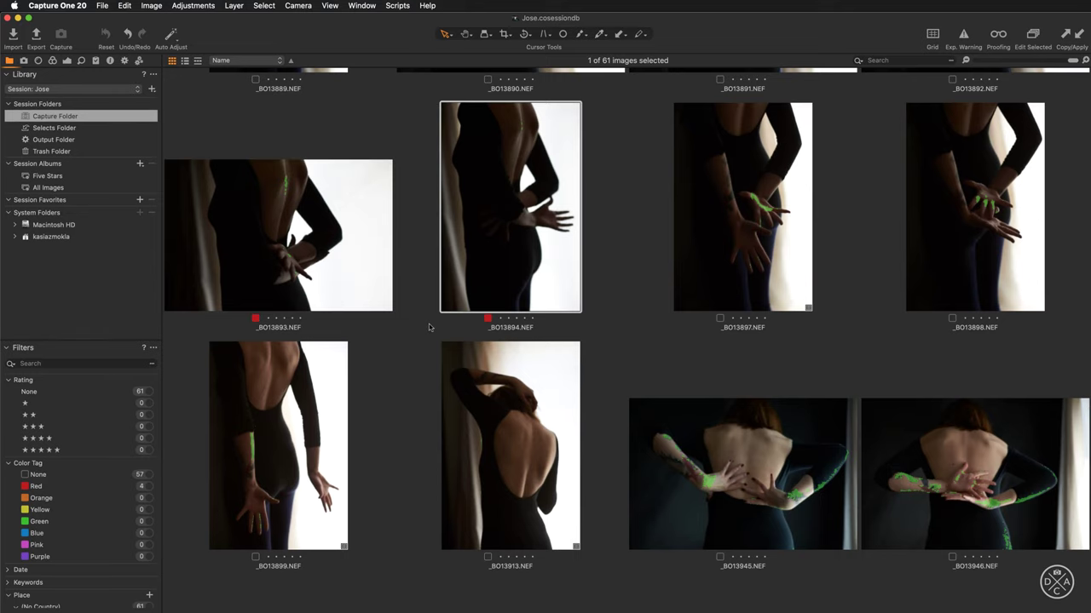
Select _BO13913 and scroll through the later shots back to the opening portraits.
scroll(428, 324, down, 5)
scroll(429, 324, down, 2)
click(545, 219)
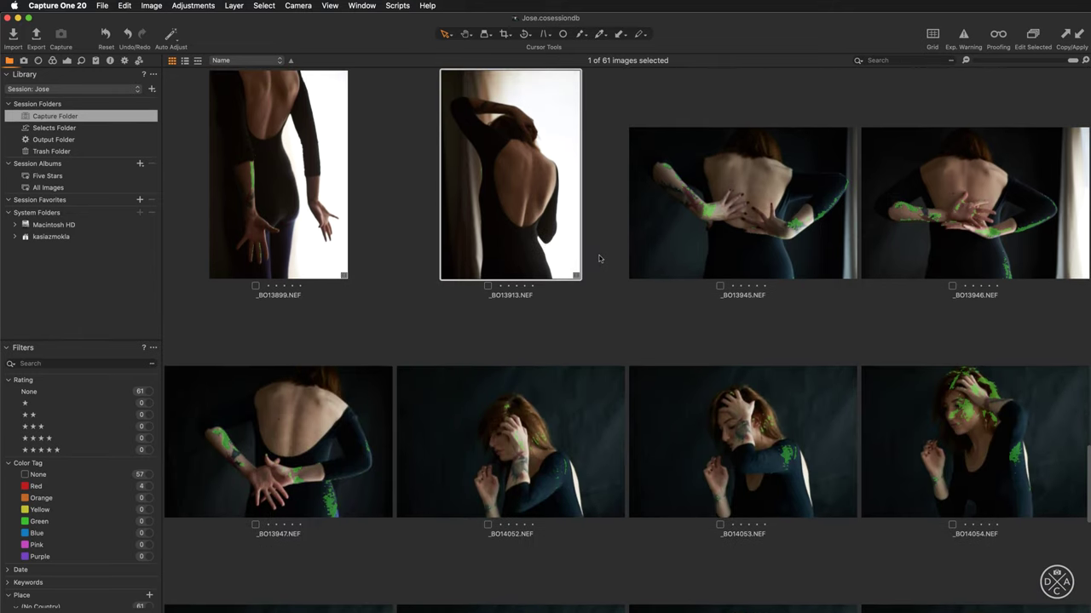
scroll(599, 256, up, 3)
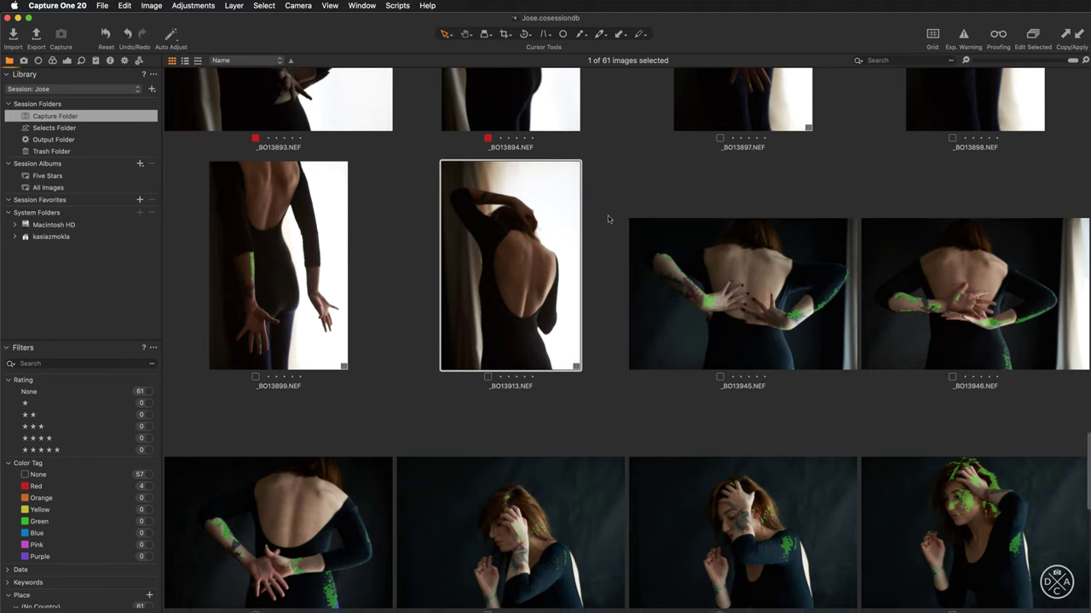
scroll(608, 215, down, 3)
scroll(607, 216, down, 5)
scroll(607, 215, down, 3)
scroll(607, 219, down, 3)
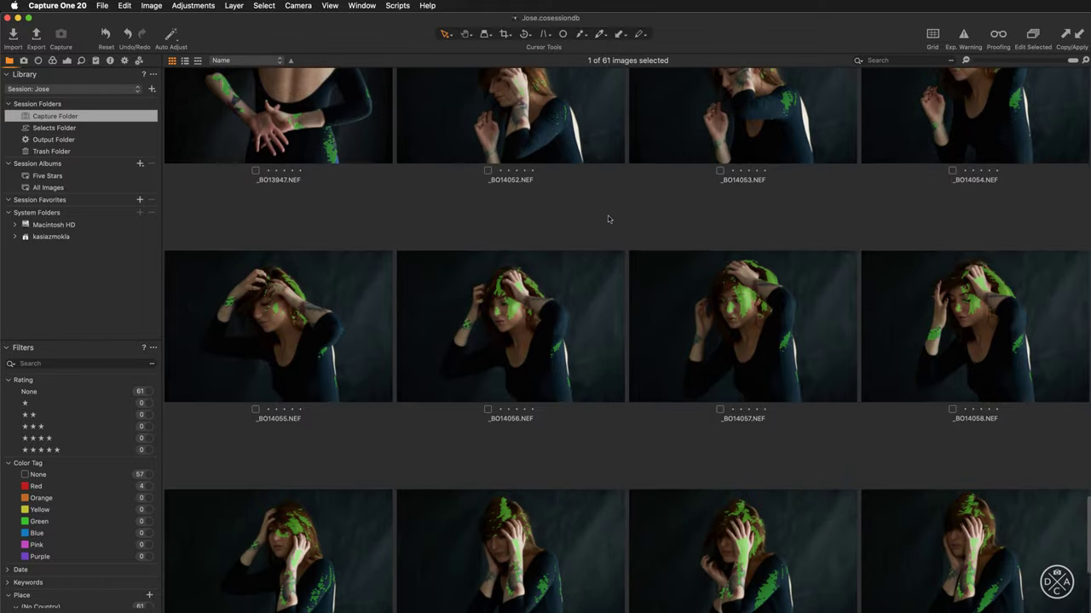
scroll(607, 219, down, 2)
scroll(608, 219, down, 2)
scroll(607, 216, up, 10)
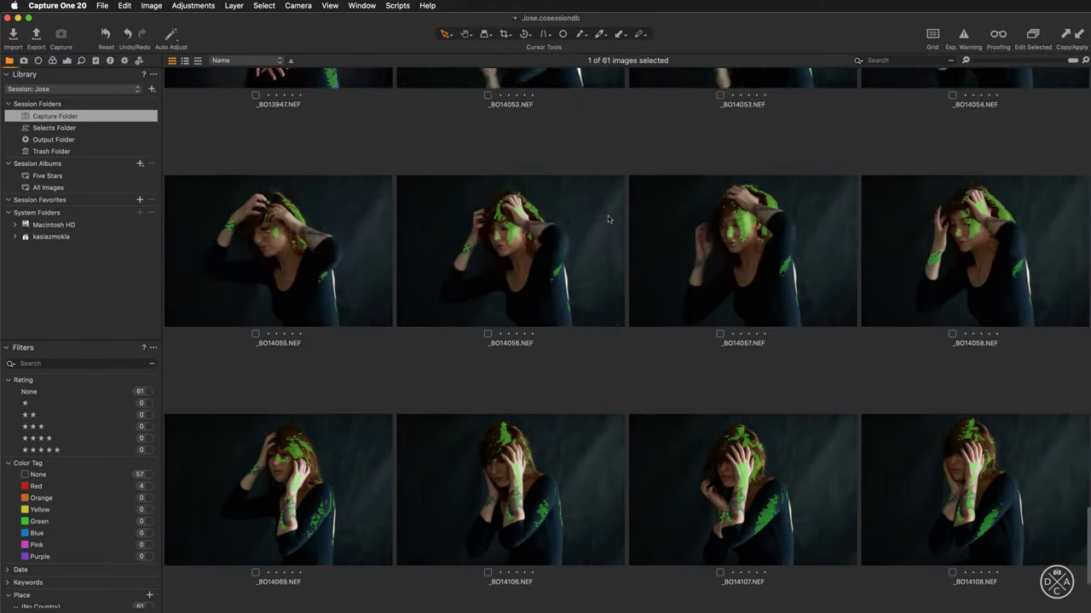
scroll(608, 215, up, 10)
scroll(645, 166, up, 10)
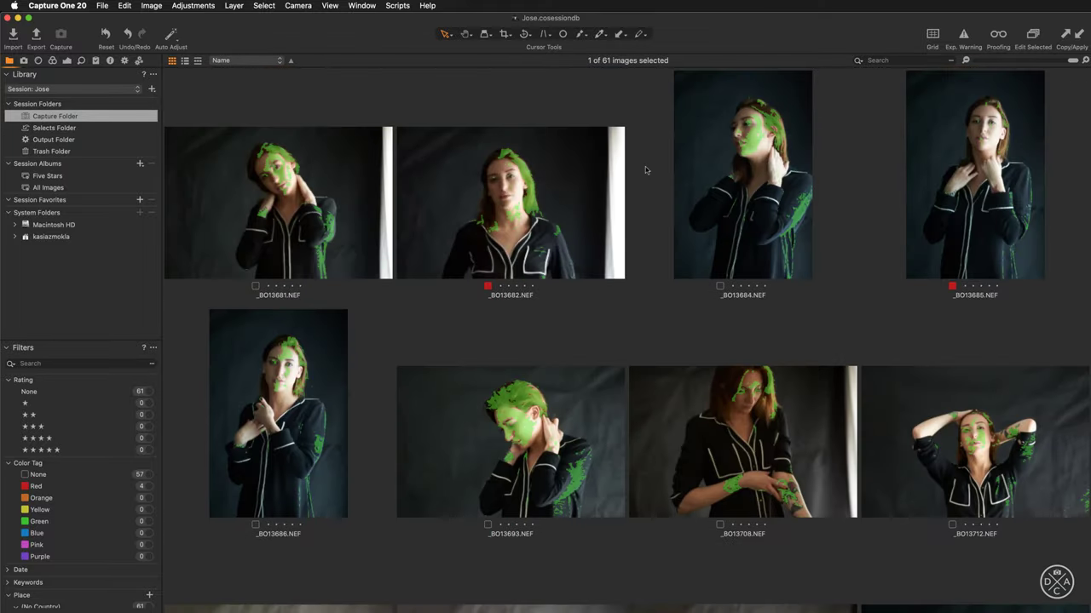
Turn off View > Focus Mask, then confirm _BO13682 keeps its red tag.
click(330, 6)
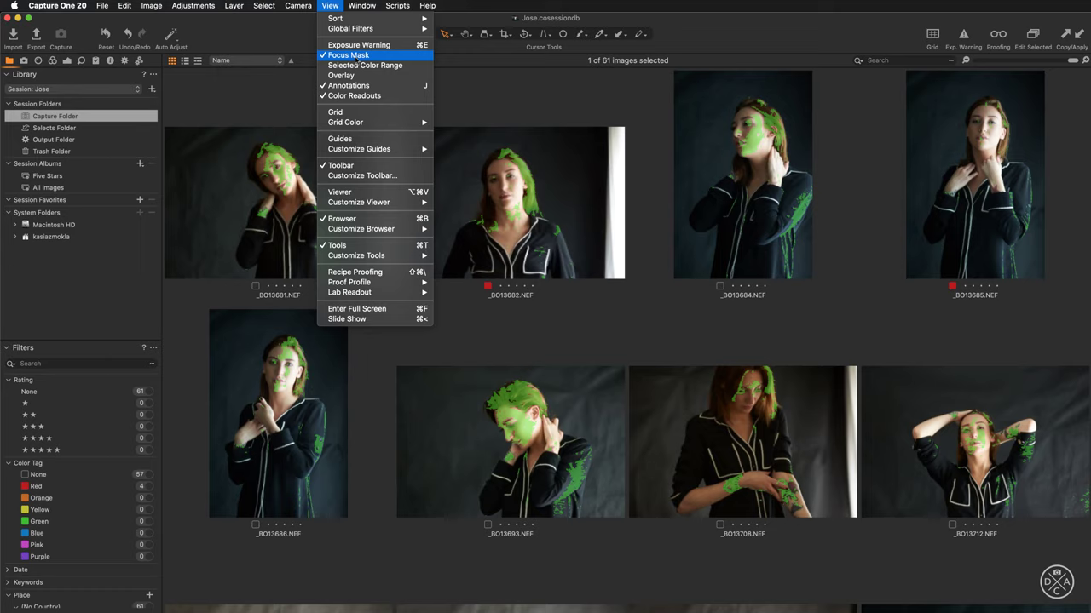
click(399, 57)
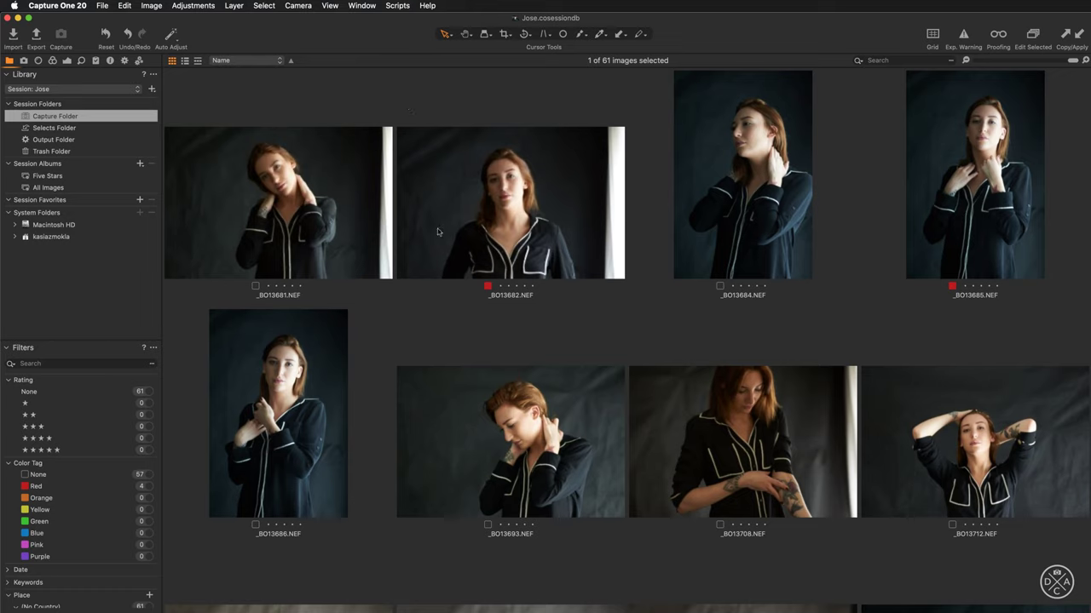
click(488, 286)
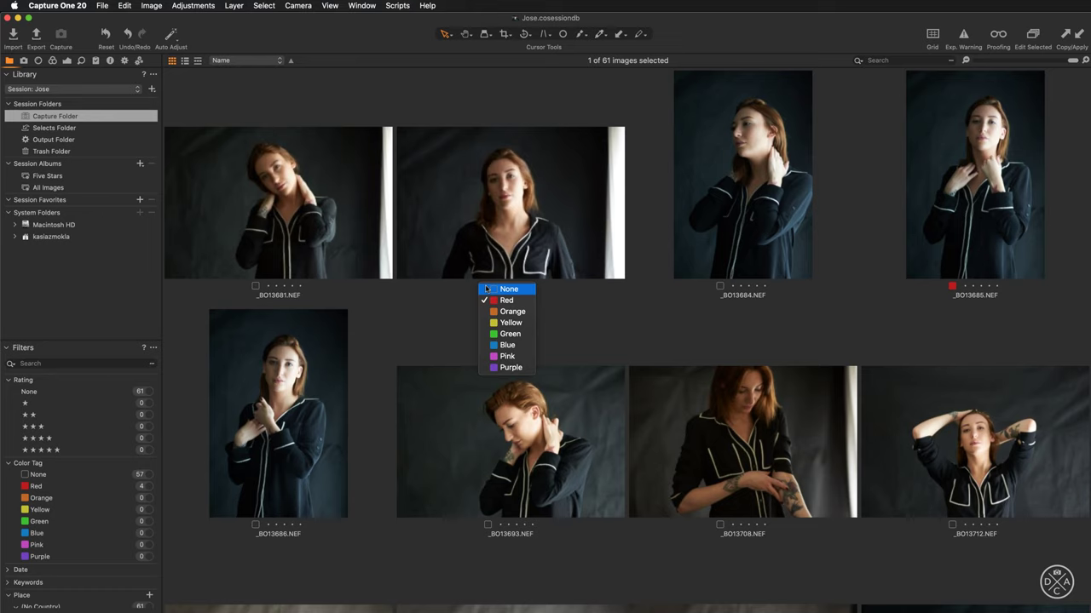
click(443, 315)
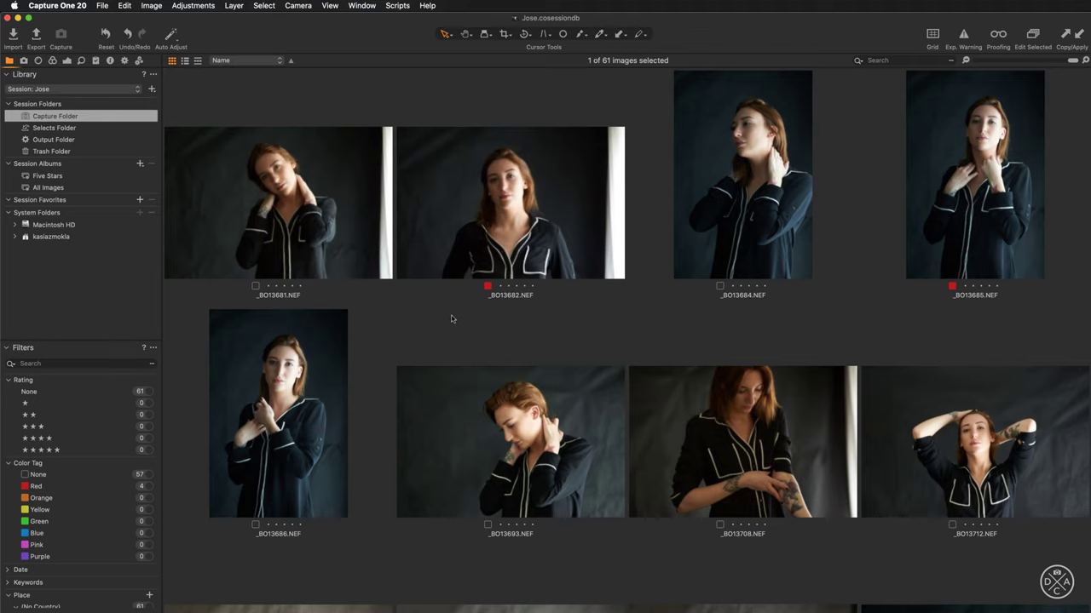
scroll(451, 318, down, 2)
scroll(451, 318, down, 6)
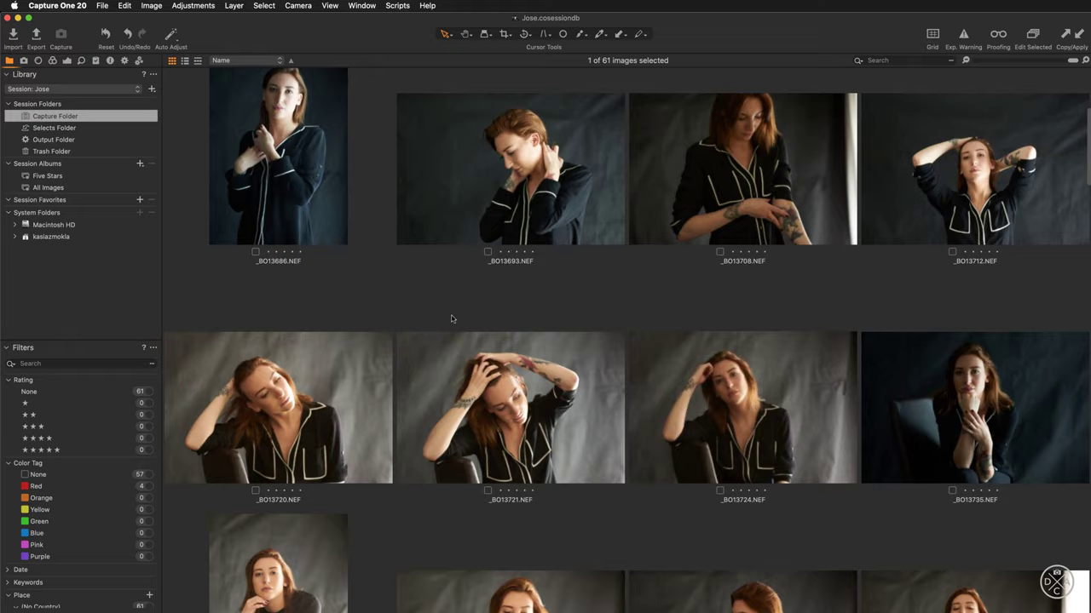
scroll(452, 319, down, 1)
scroll(451, 319, down, 2)
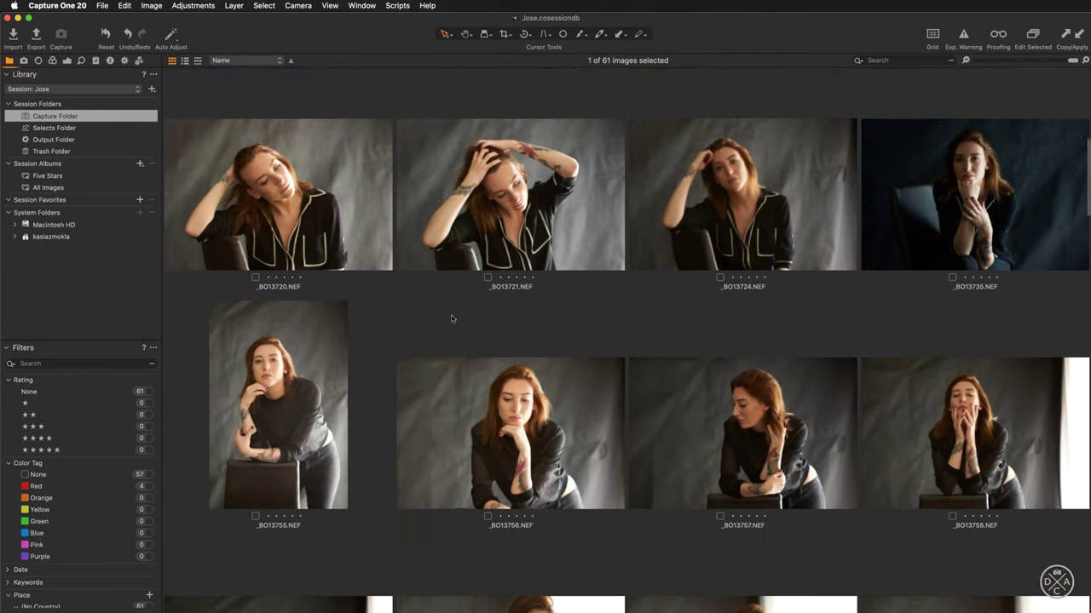
scroll(452, 318, down, 4)
scroll(452, 319, down, 1)
scroll(452, 318, down, 3)
scroll(452, 319, down, 1)
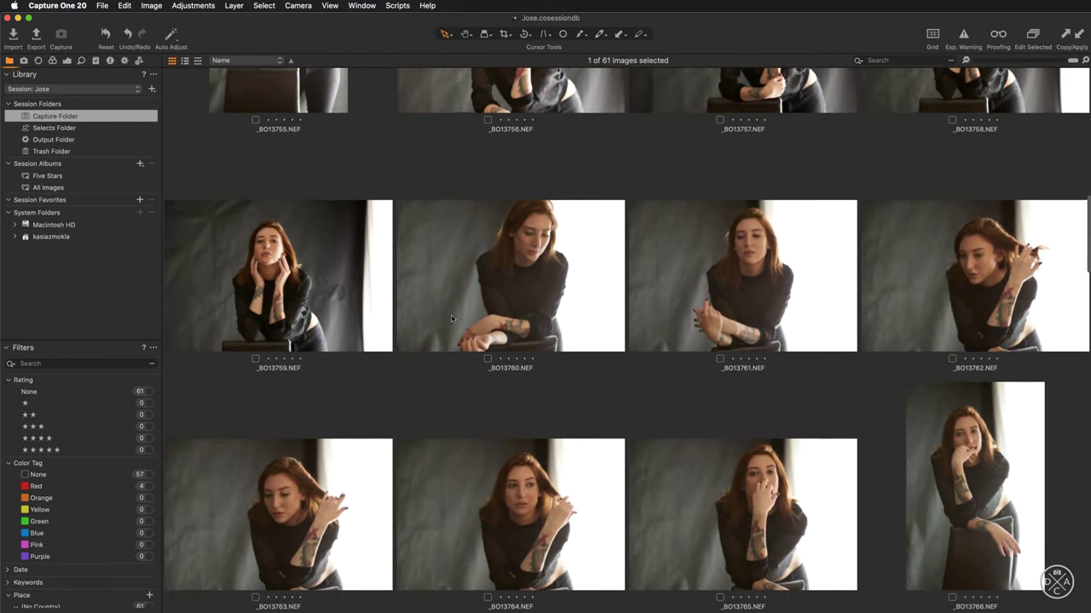
scroll(451, 318, down, 2)
scroll(451, 318, down, 3)
scroll(452, 318, down, 1)
scroll(452, 318, down, 4)
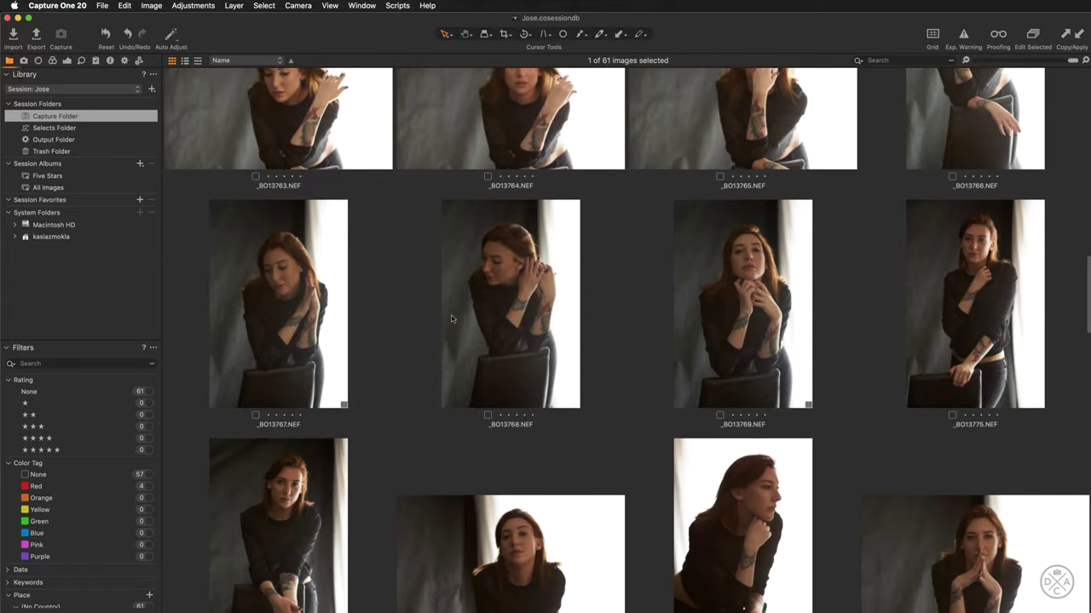
scroll(452, 318, down, 5)
scroll(452, 318, down, 1)
scroll(452, 319, down, 3)
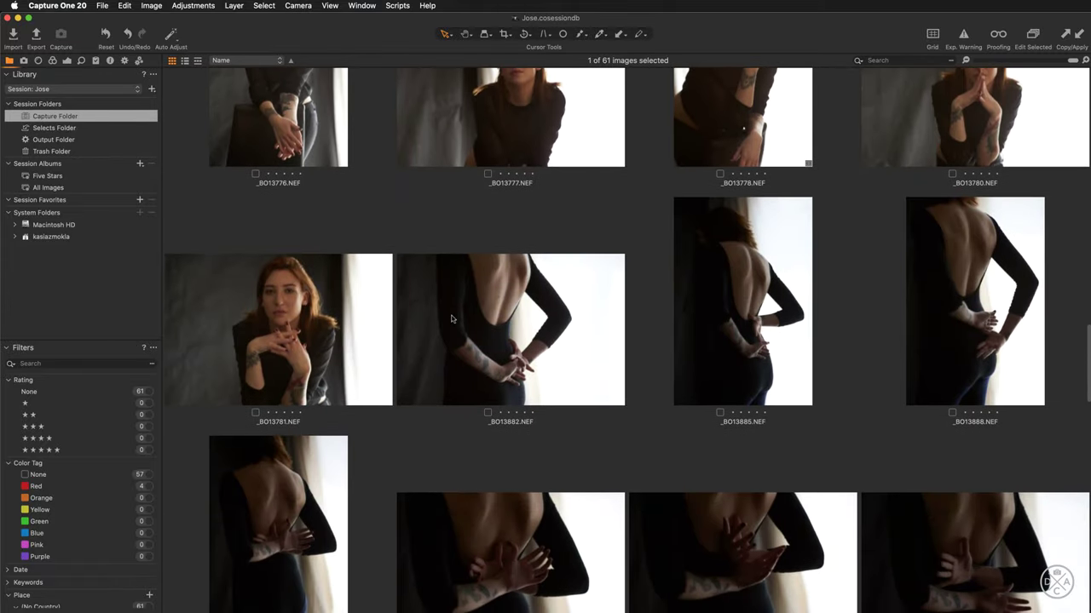
scroll(451, 319, up, 12)
scroll(451, 319, up, 5)
scroll(452, 319, up, 5)
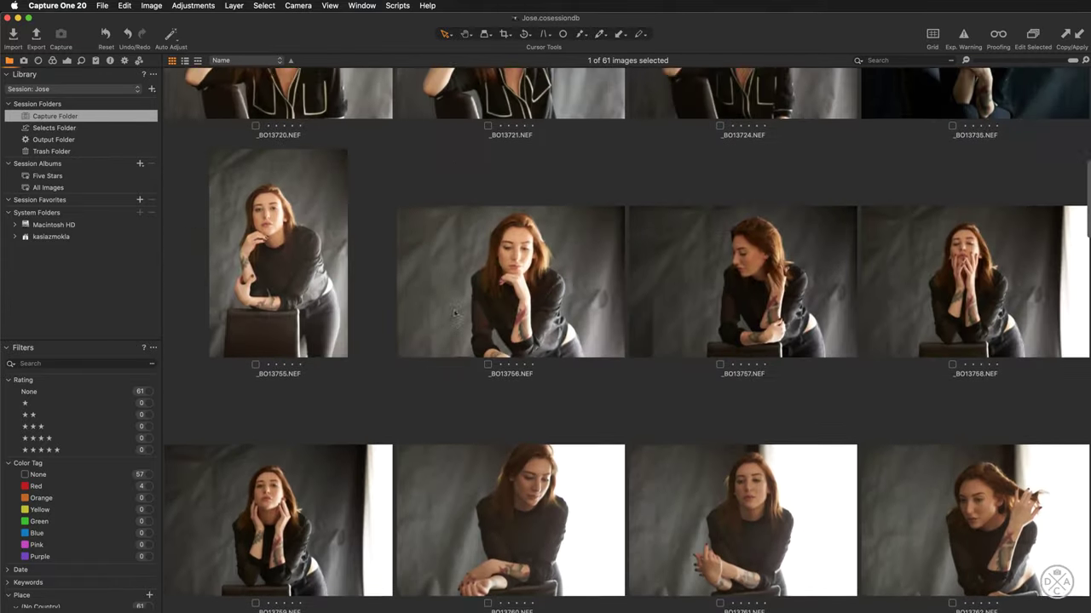
scroll(452, 317, up, 6)
scroll(454, 314, up, 2)
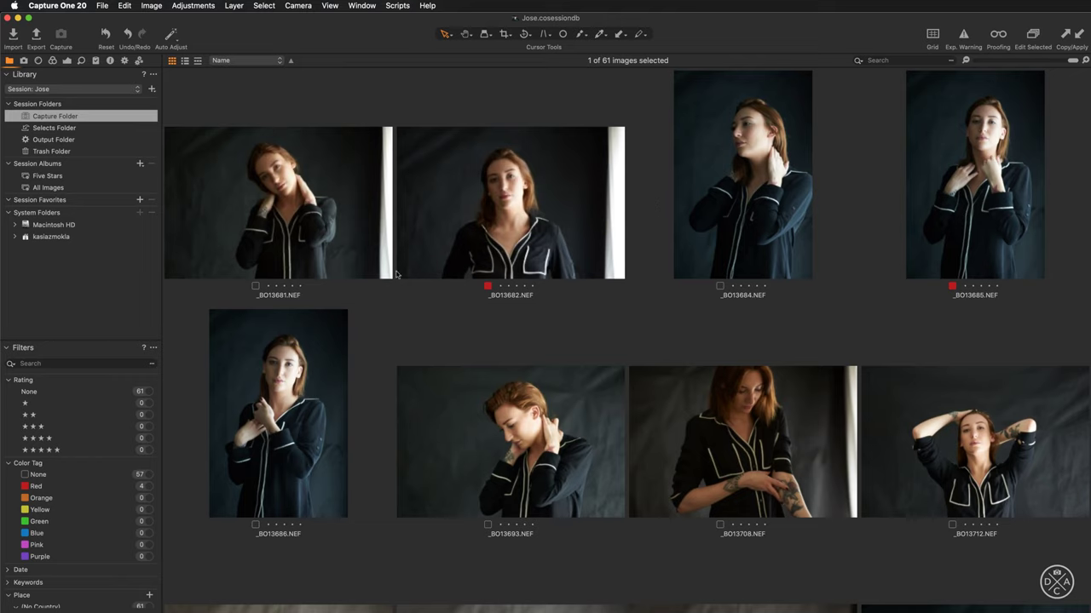
Tag _BO13681.NEF pink from its thumbnail, then bring up the Adjustments colour tag options.
click(255, 287)
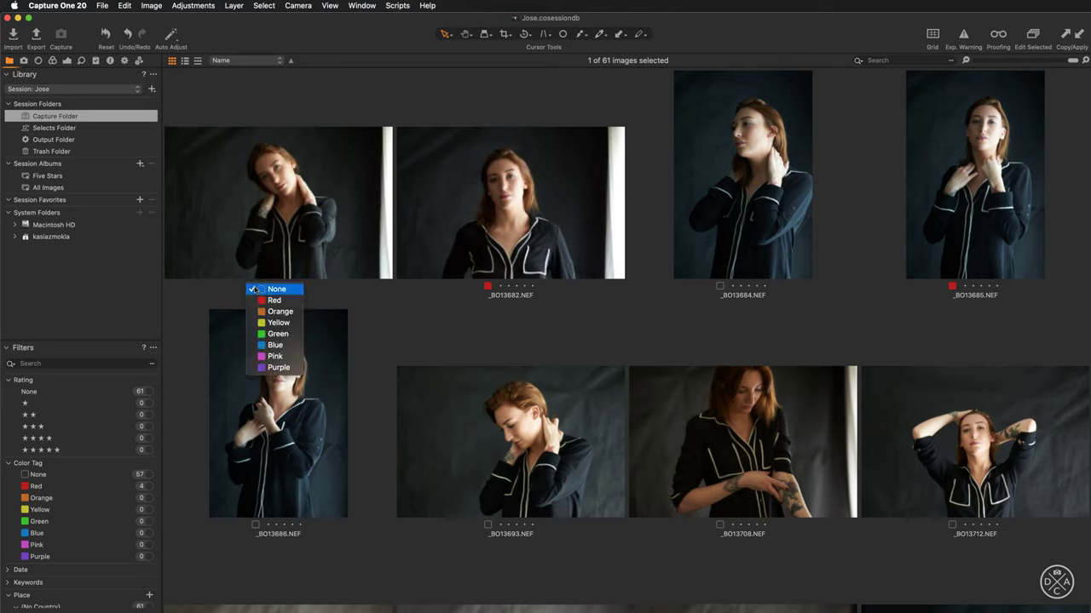
click(260, 357)
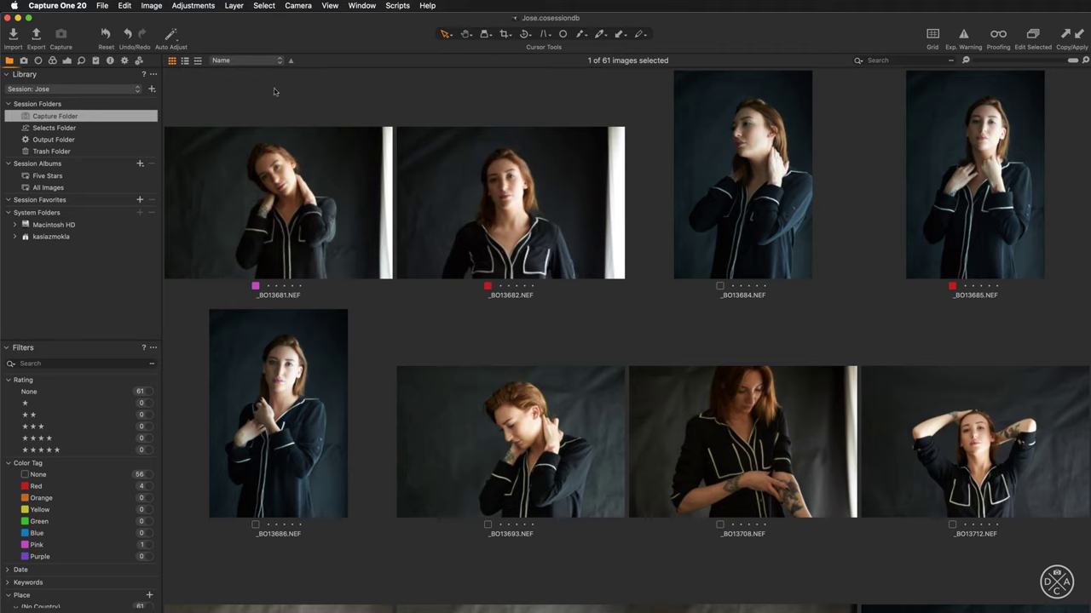
click(196, 7)
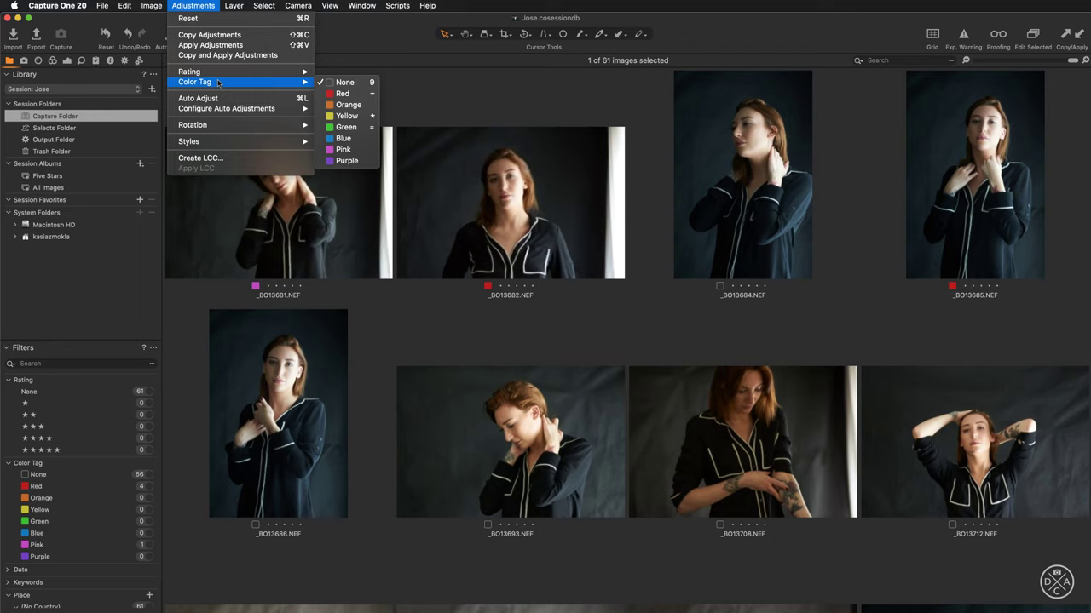
Select _BO13681 and set its colour tag to None via Adjustments > Color Tag.
mouse_move(205, 81)
click(400, 96)
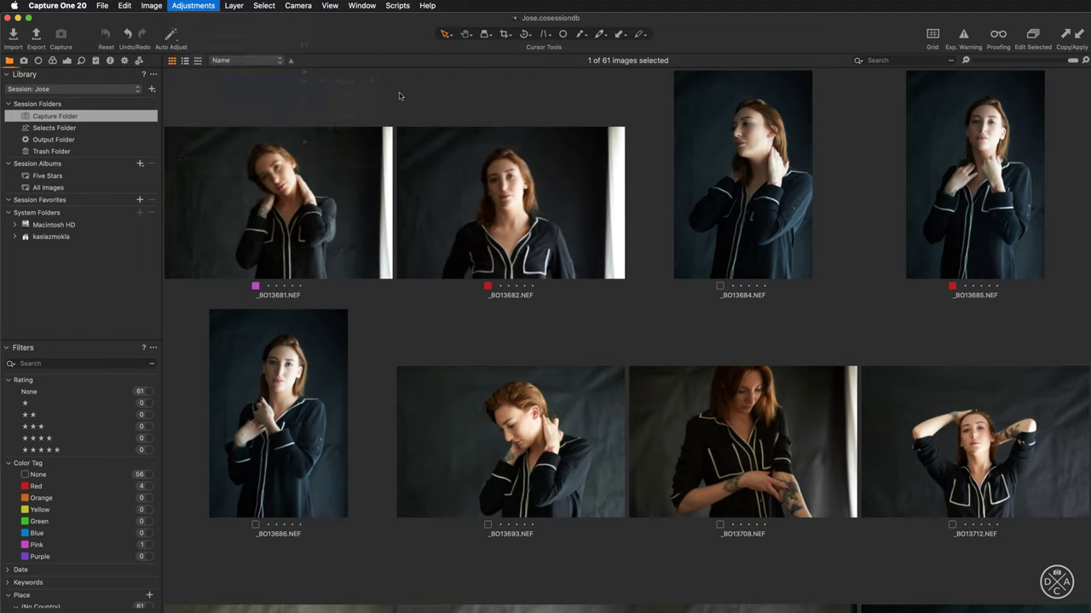
click(312, 161)
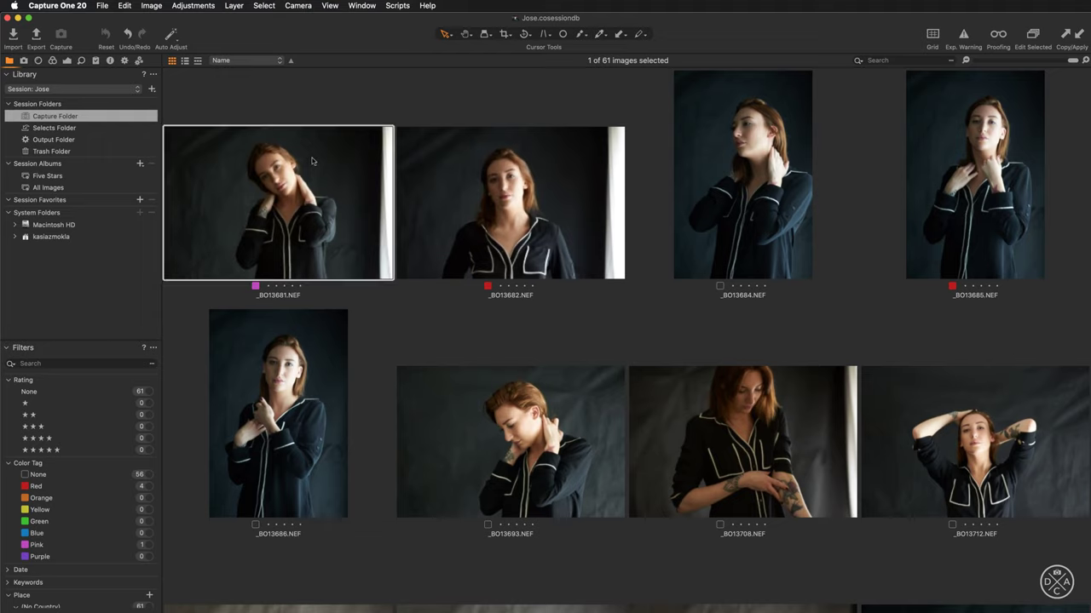
click(198, 6)
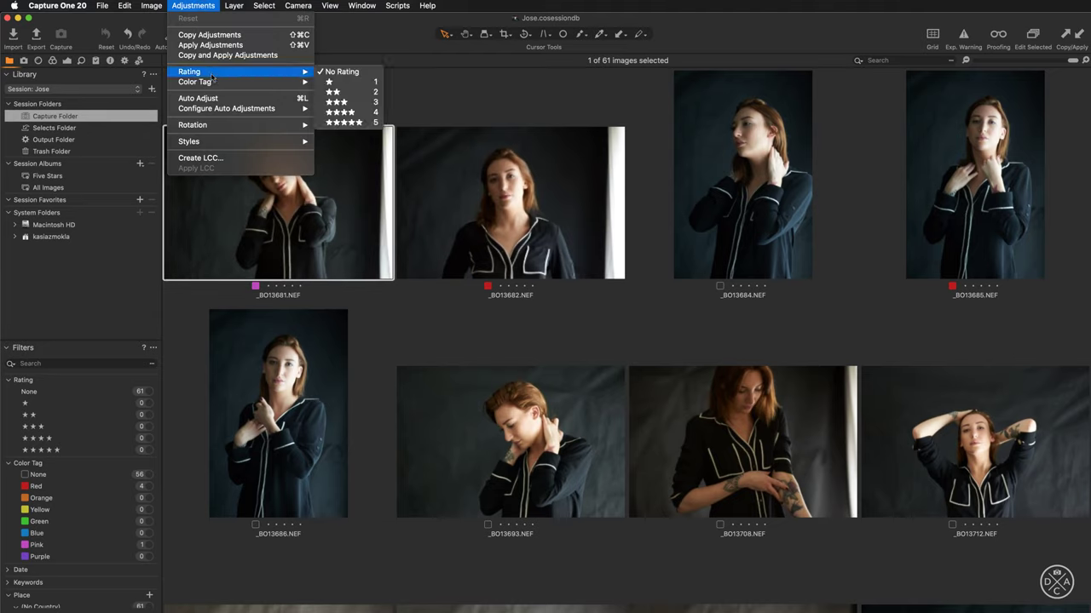
mouse_move(195, 82)
click(345, 85)
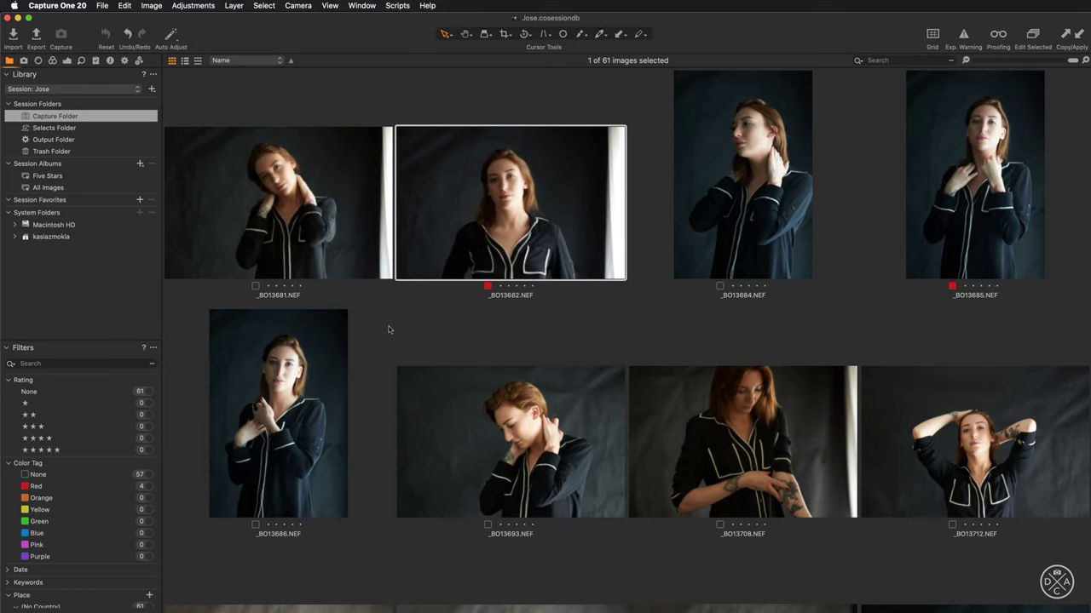
Switch to the single-image viewer and hide the library panel.
key(super+alt+v)
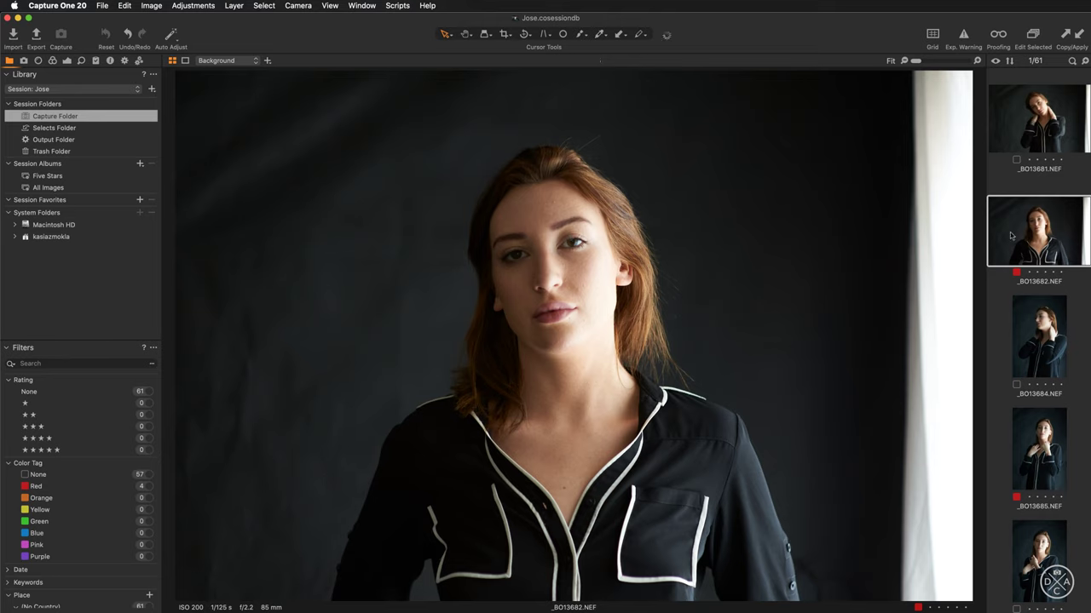
scroll(1022, 231, up, 1)
key(super+t)
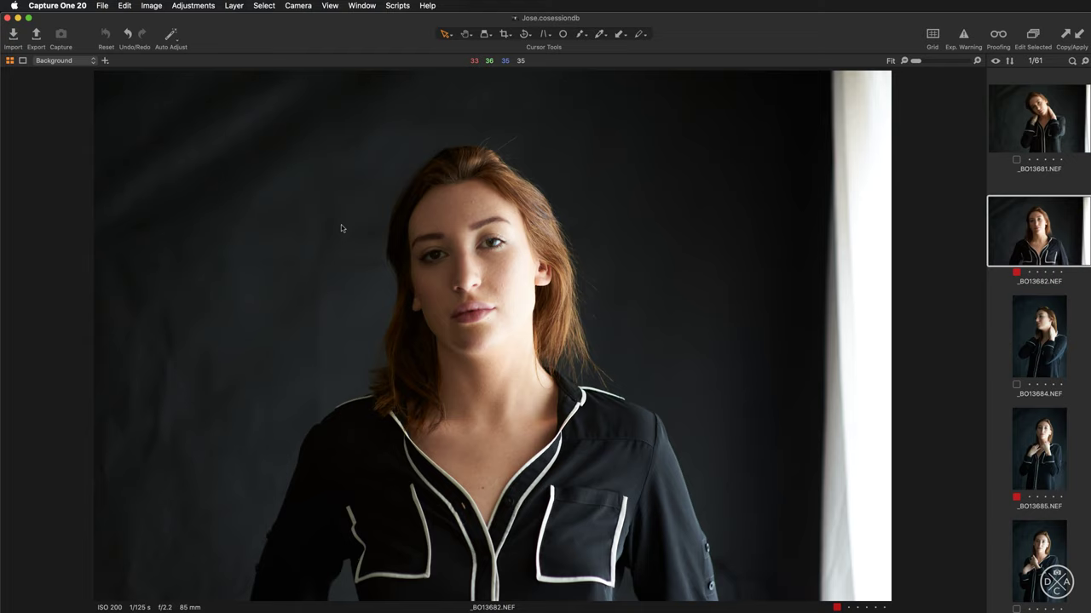
scroll(1013, 232, up, 1)
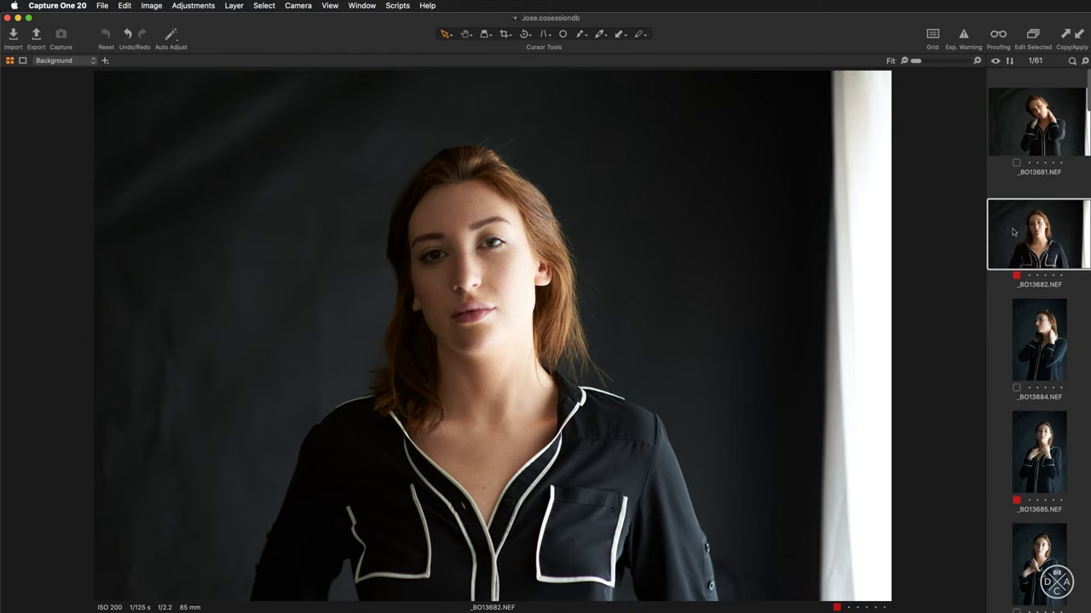
scroll(1013, 232, down, 1)
Browse from _BO13681 with arrow keys, then show the first four images in Multi View.
click(1012, 132)
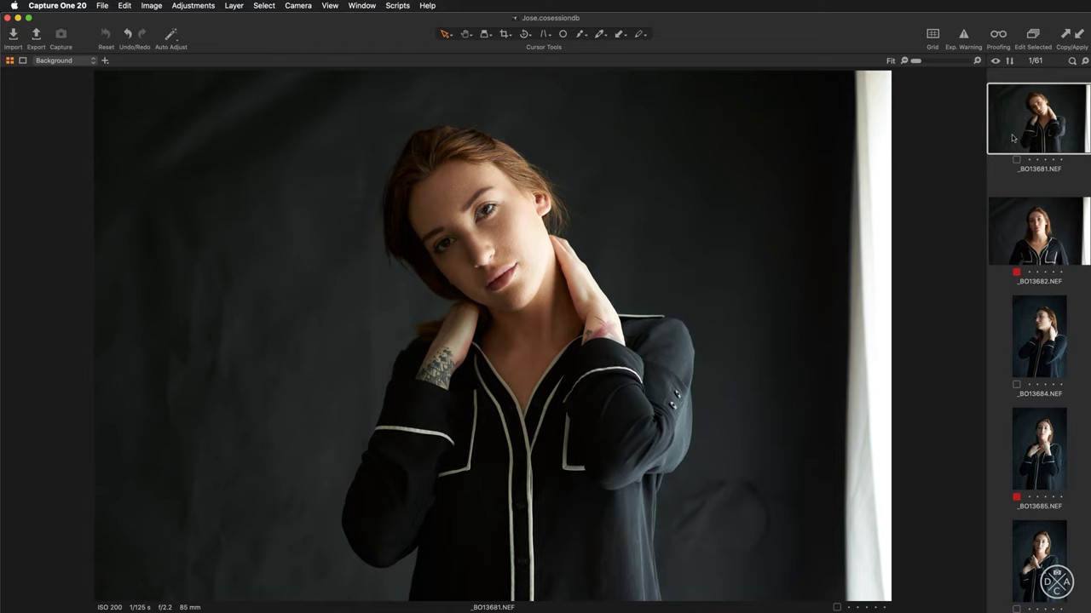
key(Down)
key(Down)
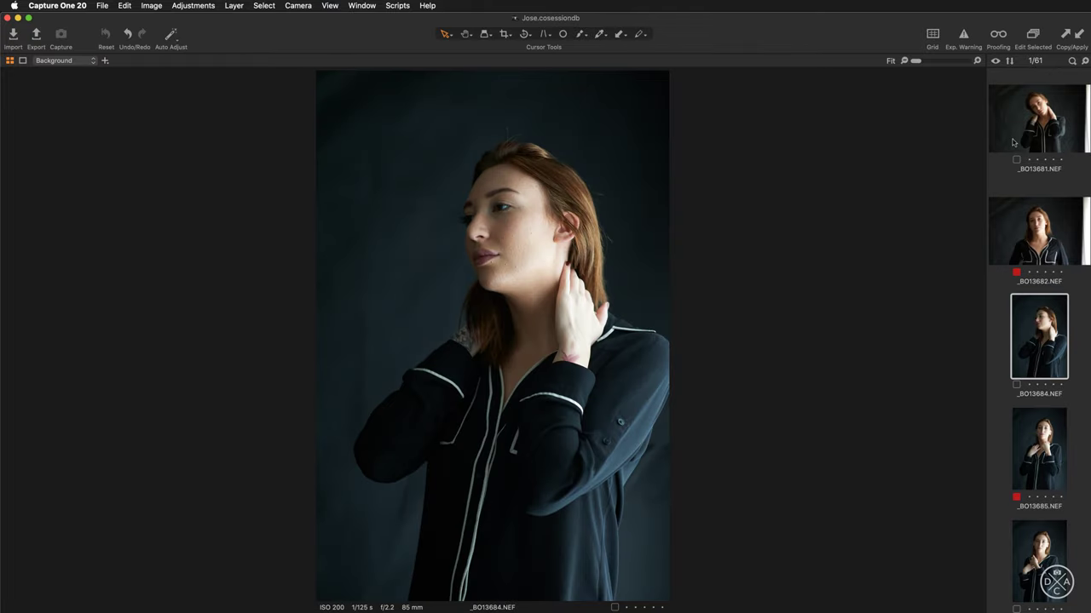
key(Down)
key(Down)
key(Up)
key(Up)
click(1014, 142)
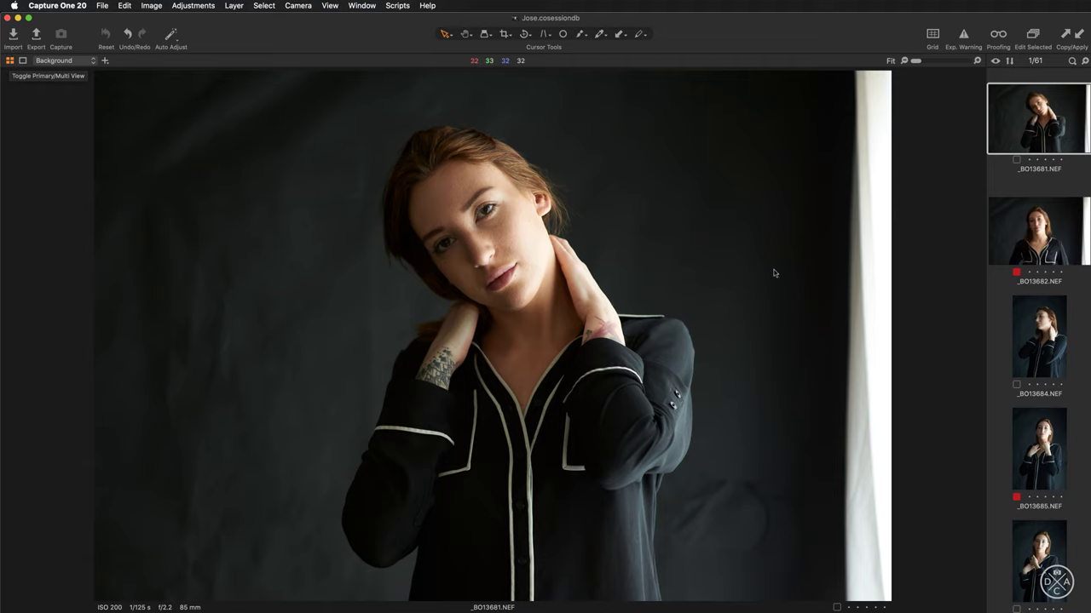
shift+click(1040, 443)
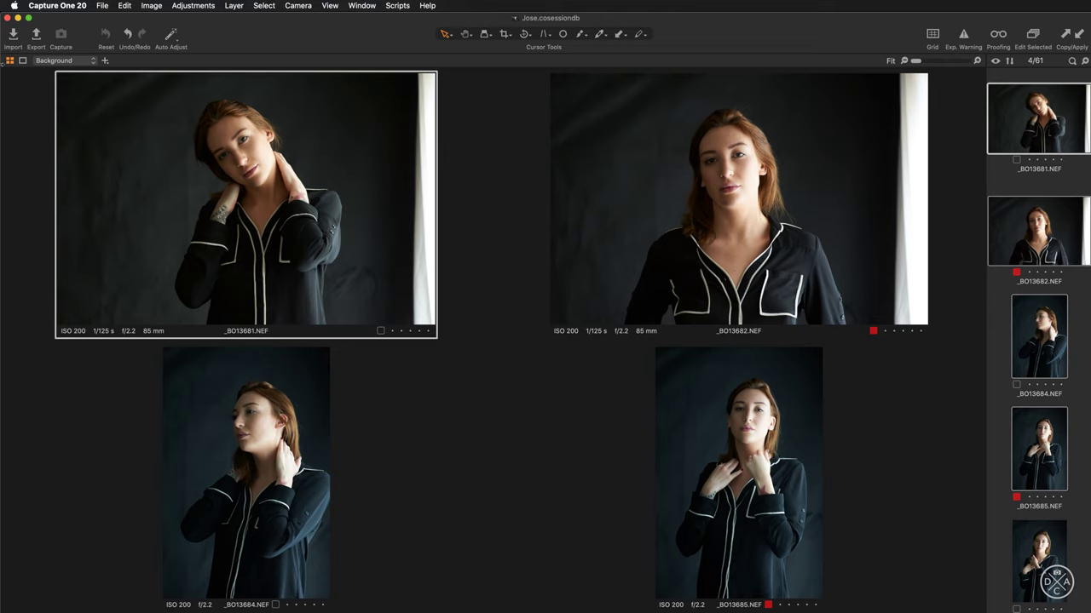
click(9, 62)
click(10, 62)
click(1005, 182)
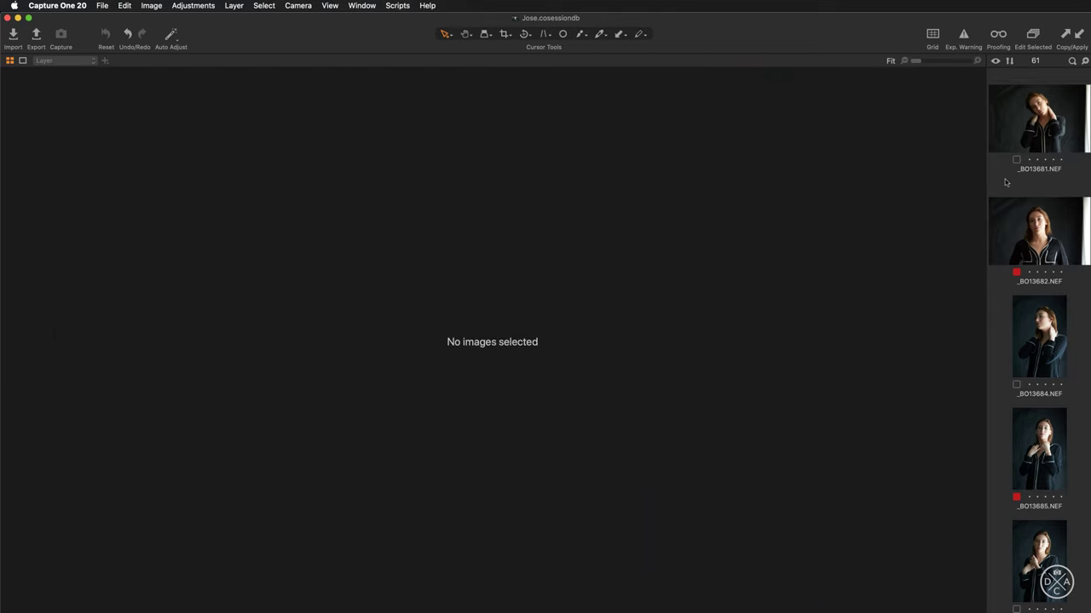
click(1020, 122)
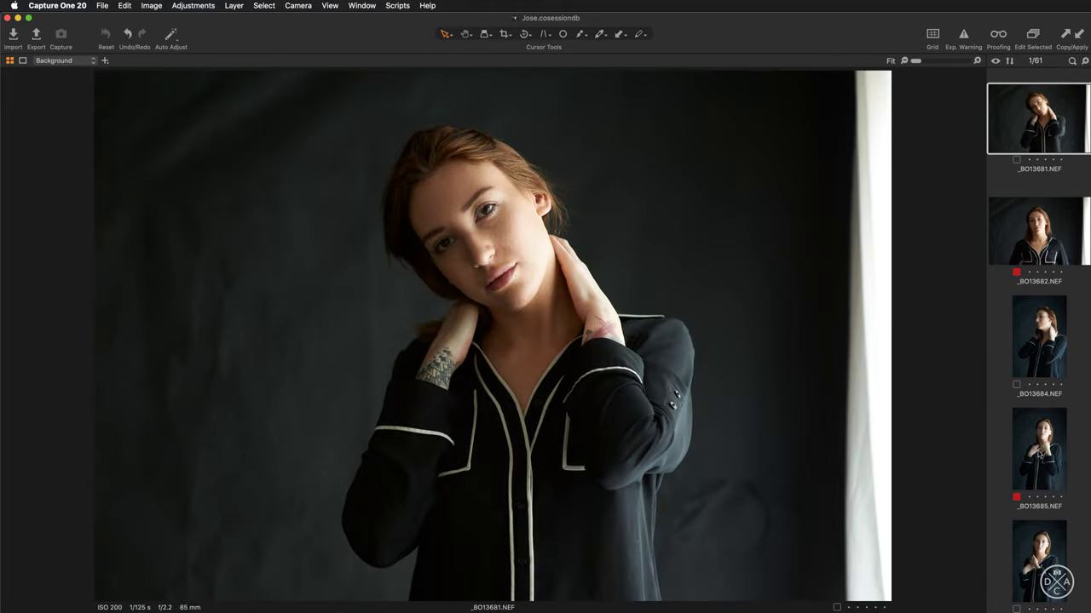
shift+click(1039, 452)
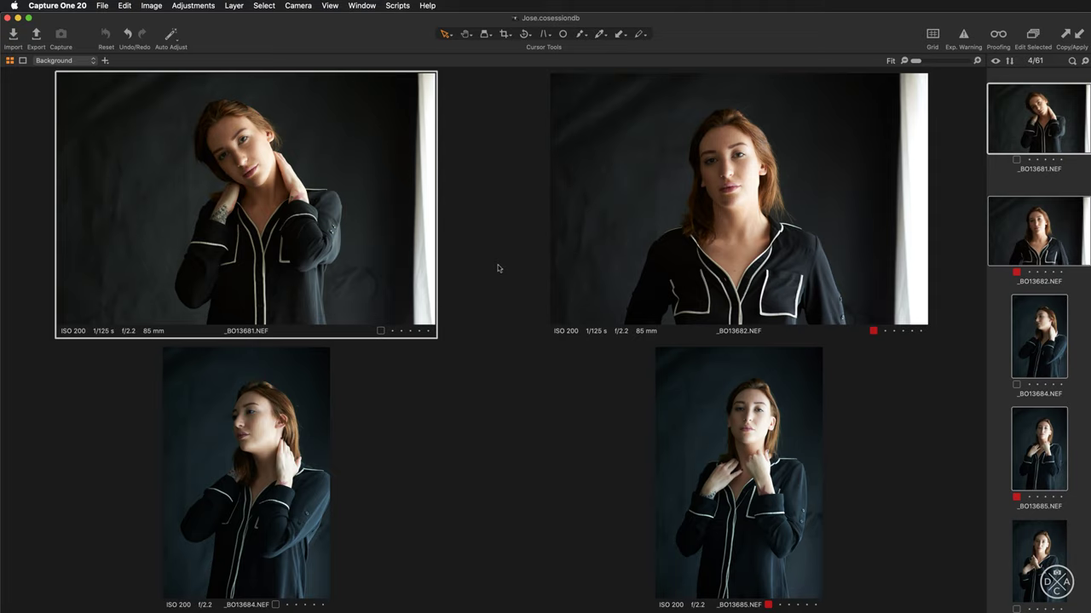
click(266, 8)
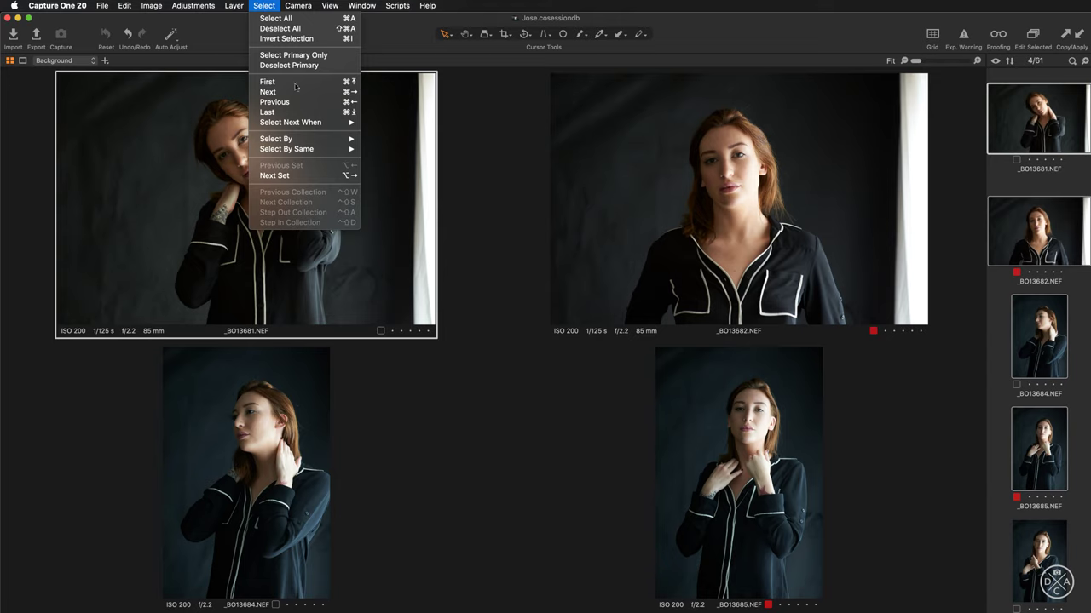
mouse_move(290, 122)
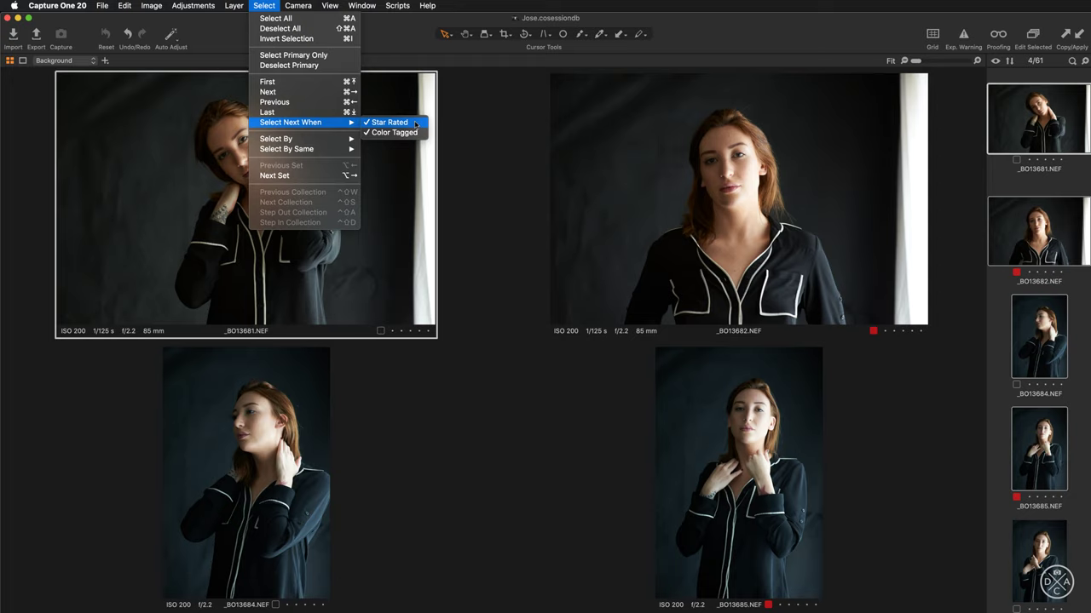
click(469, 139)
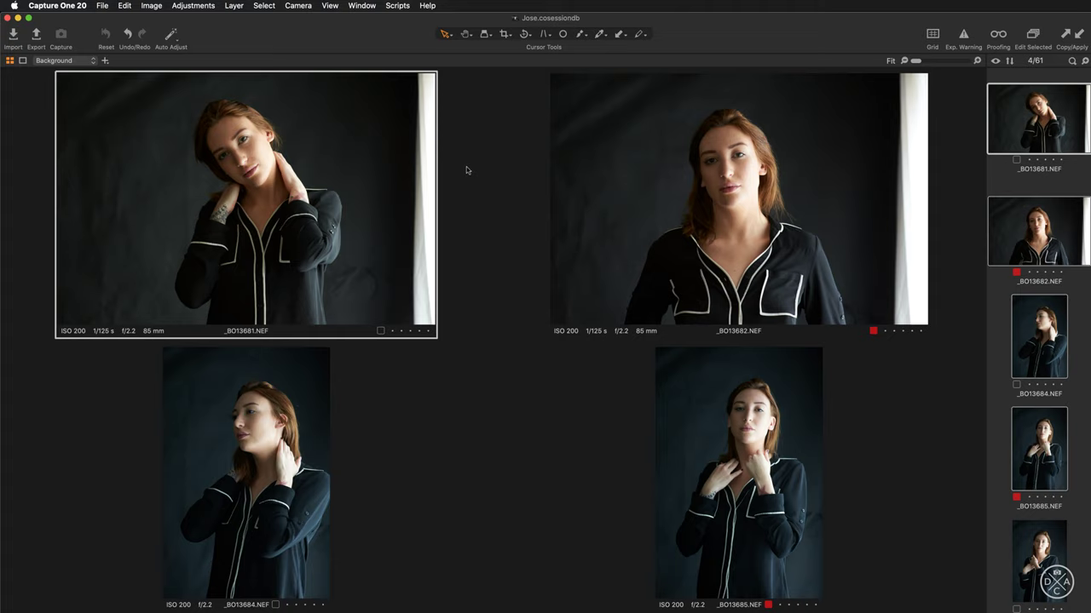
Tag _BO13681, _BO13684 and _BO13686 green, skipping _BO13682 and other non-keepers.
key(plus)
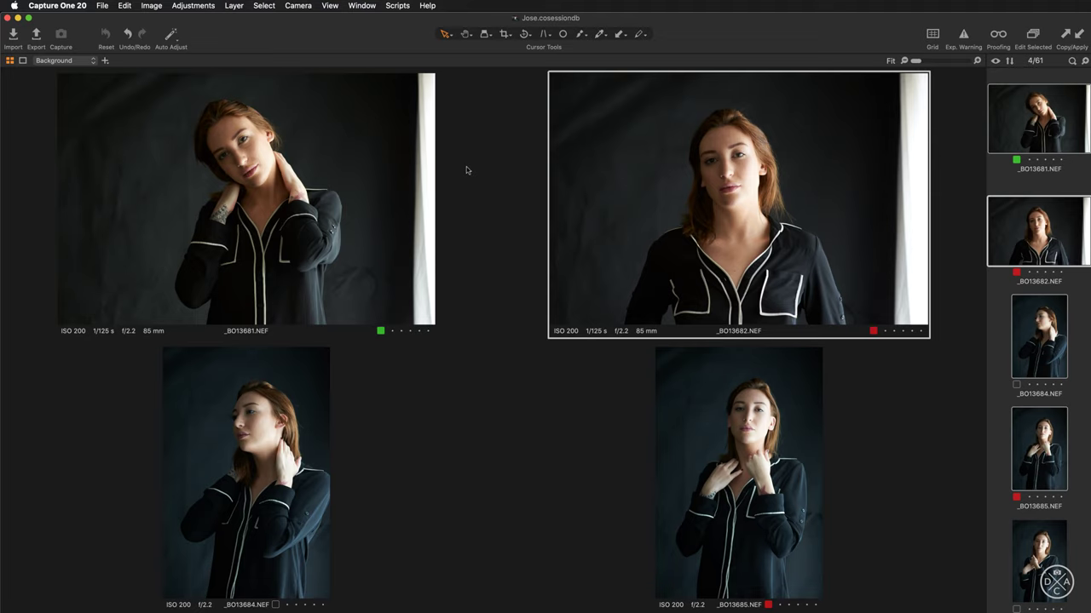
key(Right)
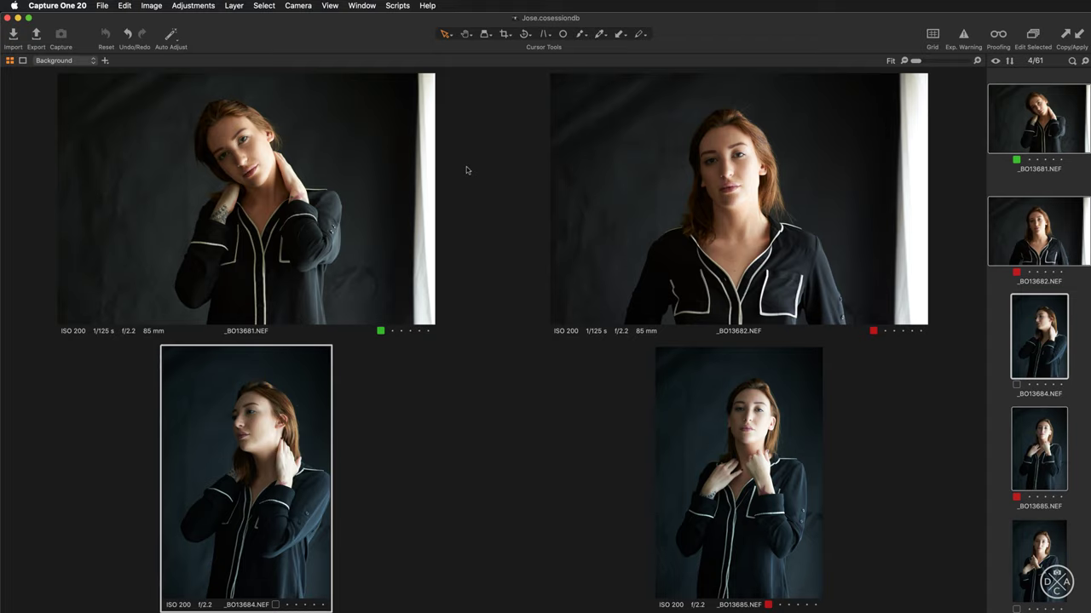
key(plus)
key(Right)
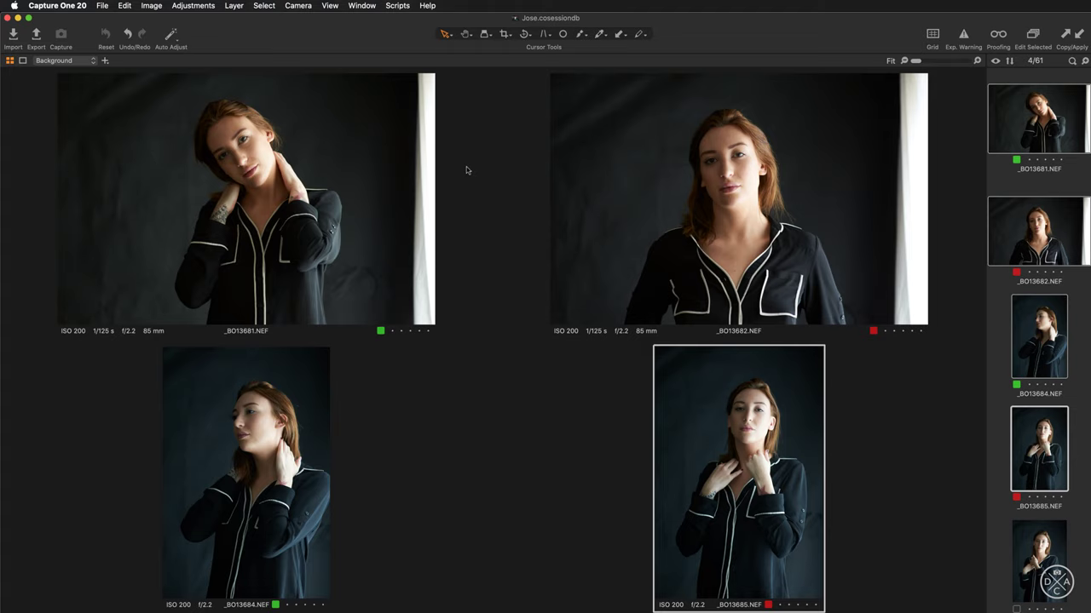
key(Right)
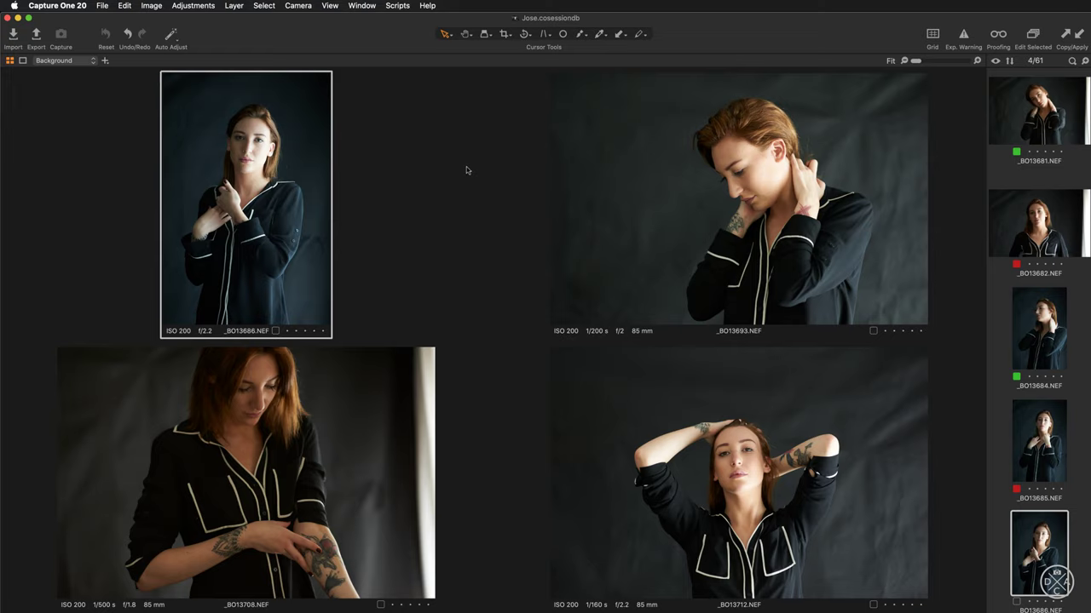
key(plus)
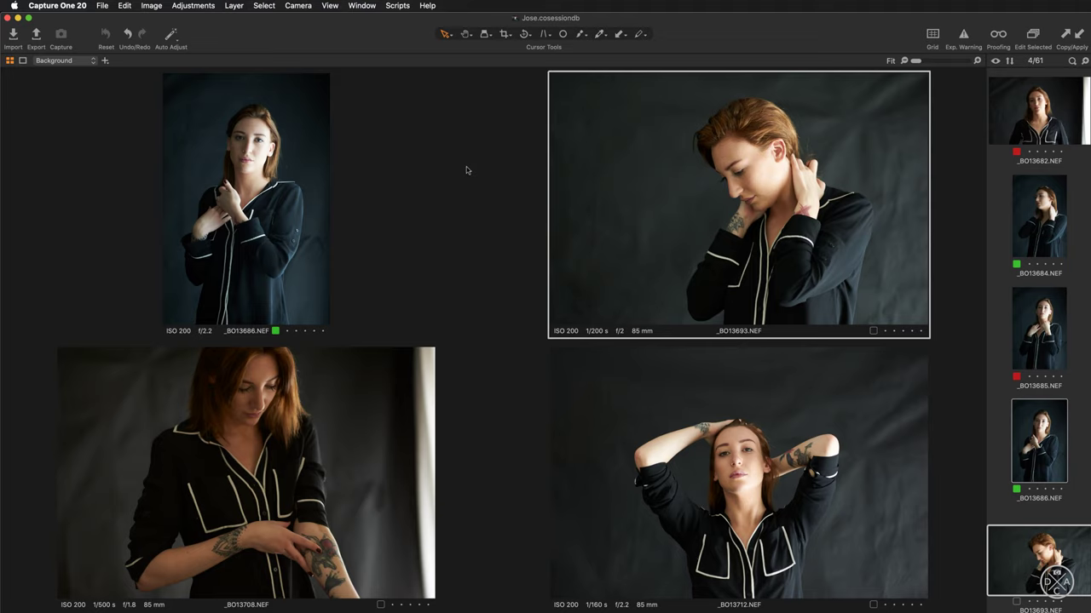
Step ahead to tag _BO13721 green, then move back to _BO13720.
key(Right)
key(Right)
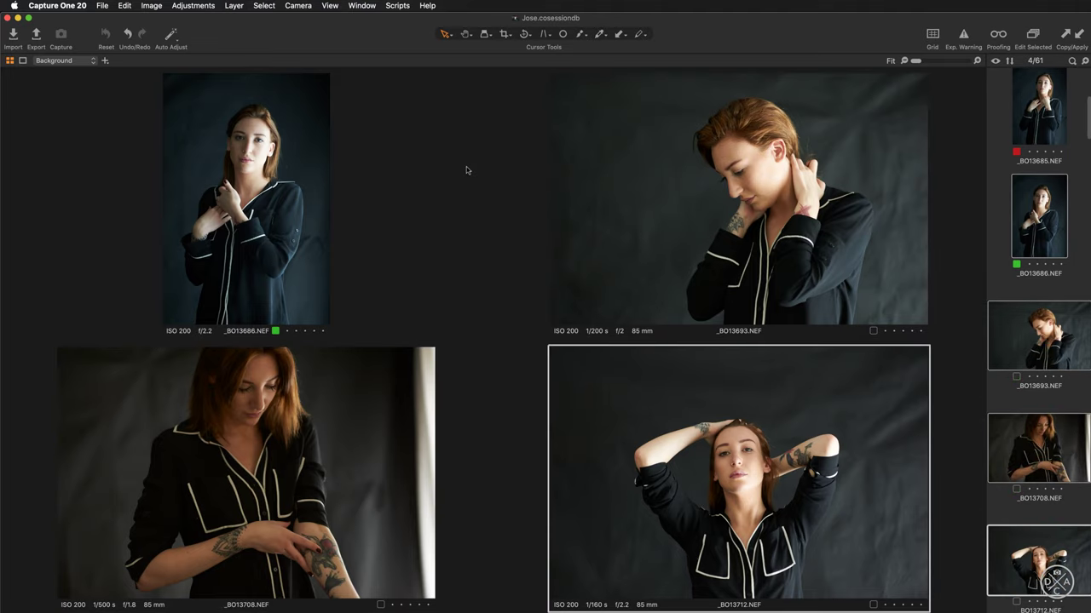
key(Right)
key(Right)
key(Right)
key(Right)
key(Right)
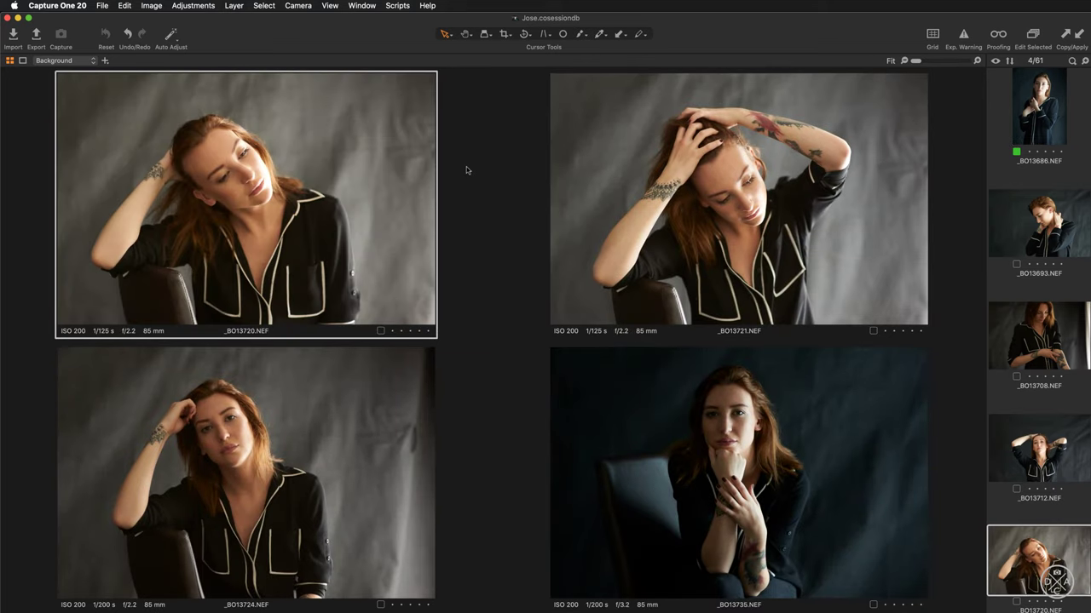
key(Right)
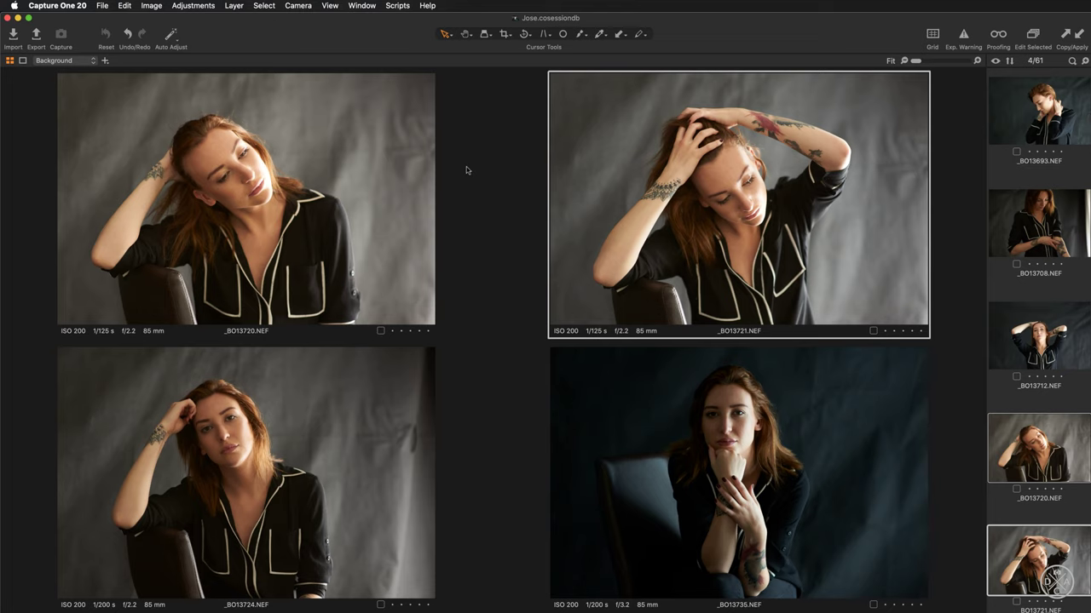
key(plus)
key(Left)
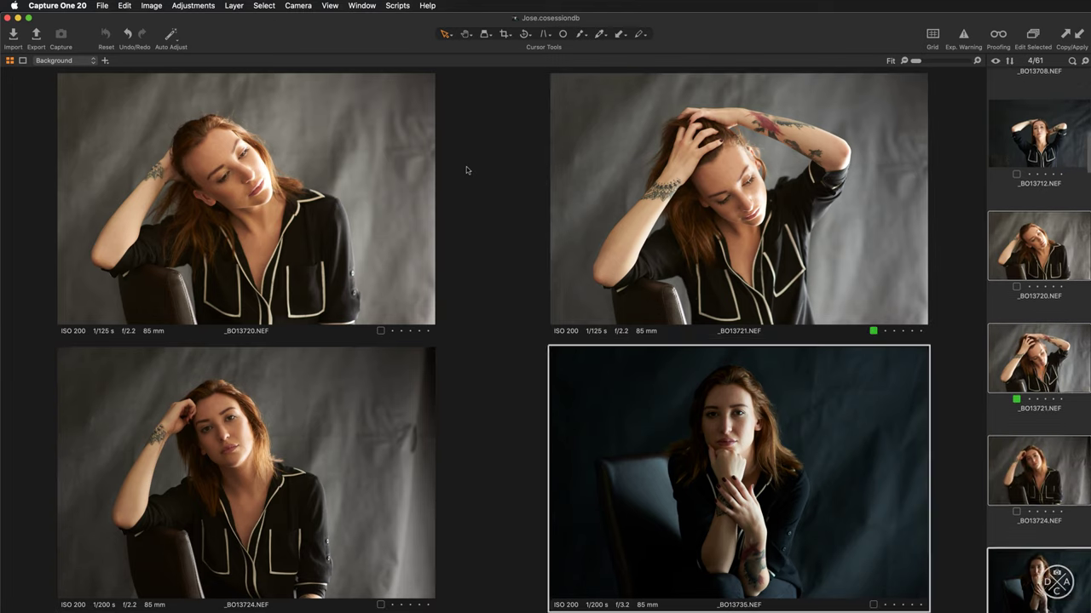
key(Left)
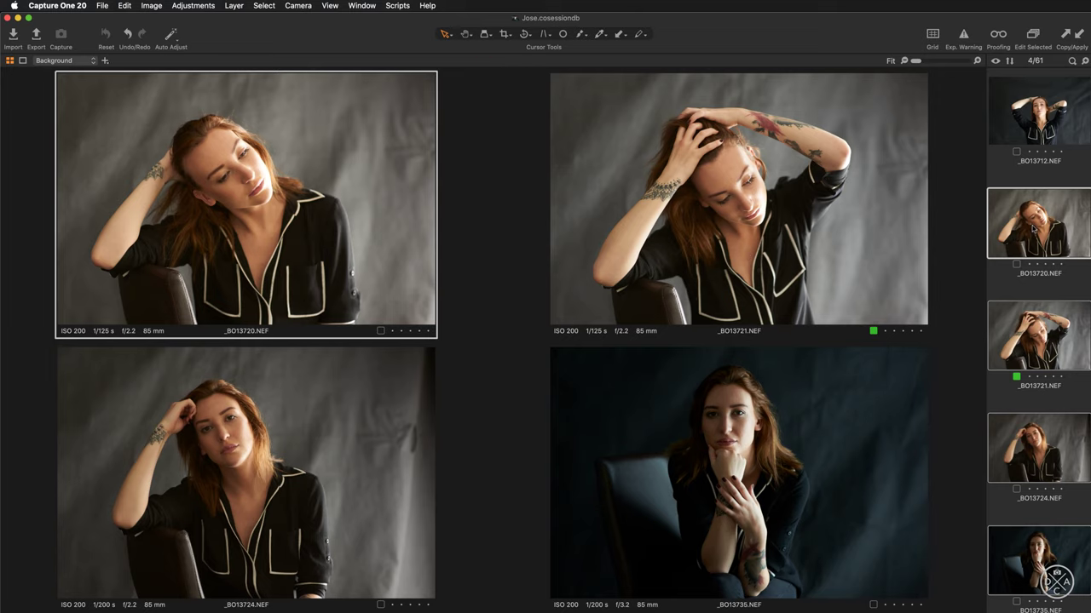
scroll(1032, 229, up, 10)
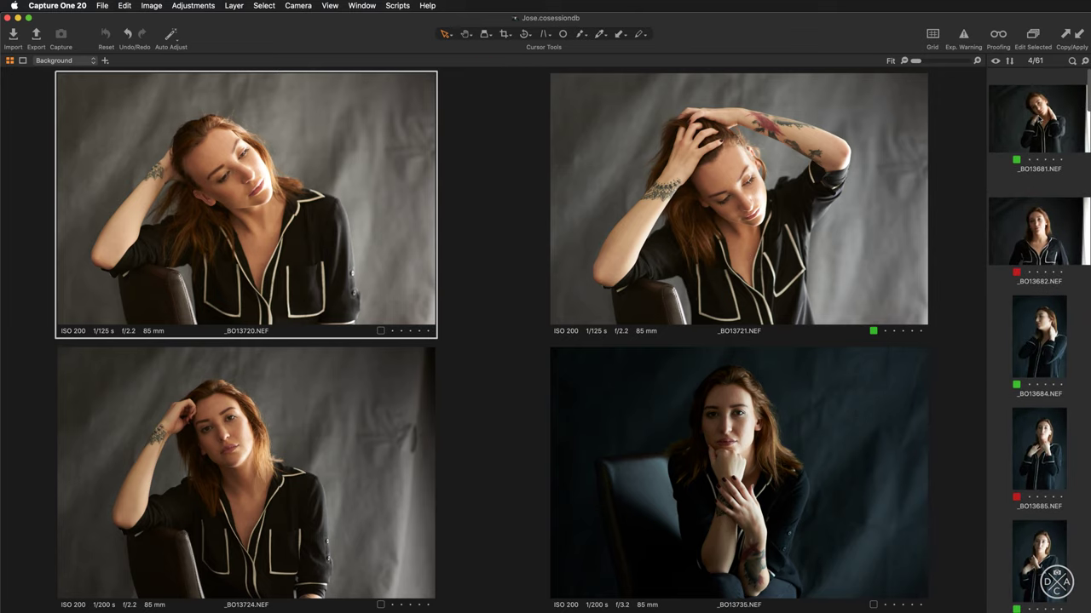
click(1033, 128)
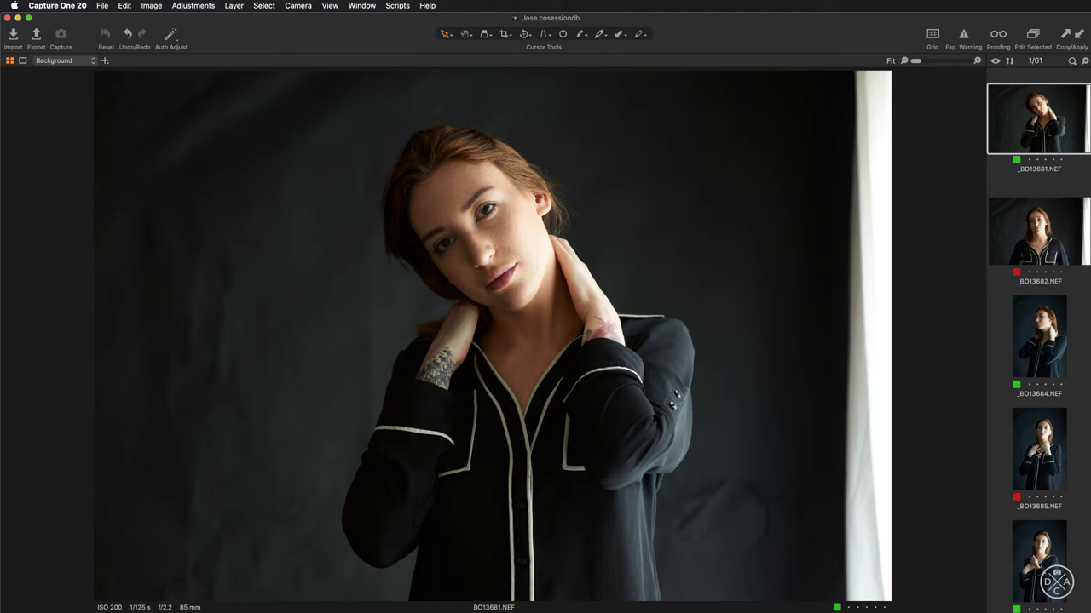
shift+click(1038, 449)
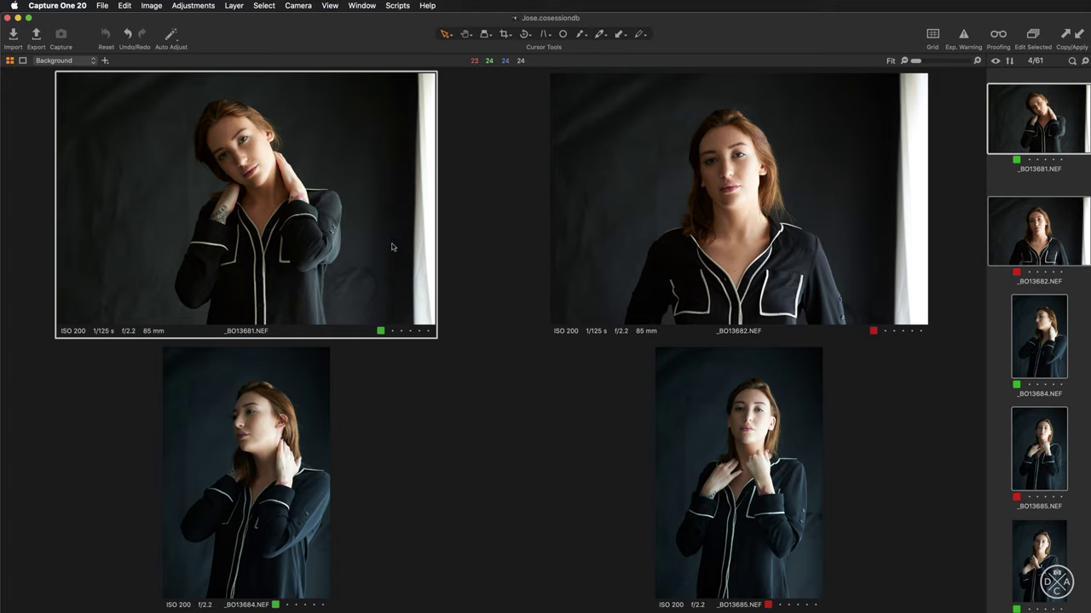
click(197, 7)
mouse_move(213, 72)
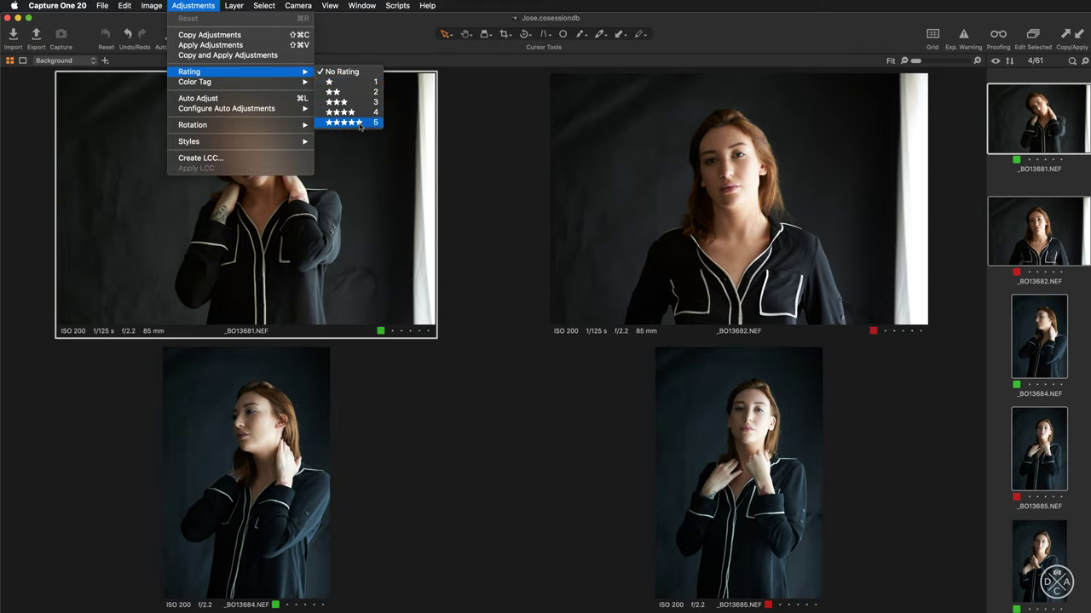
click(471, 101)
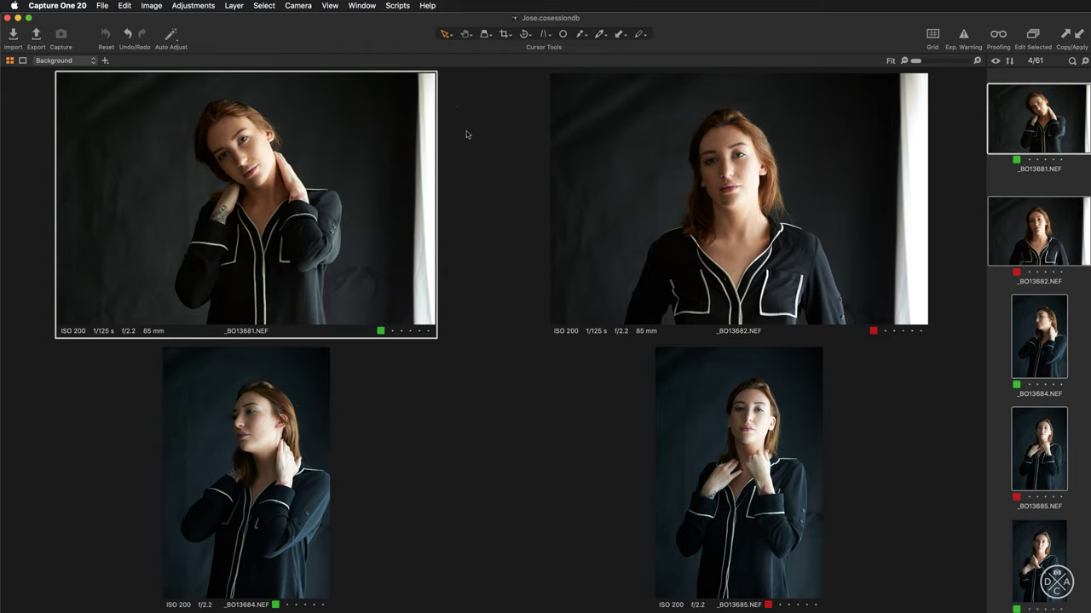
Step through the images, rating _BO13708 and _BO13721 five stars.
key(Right)
key(Right)
key(Right)
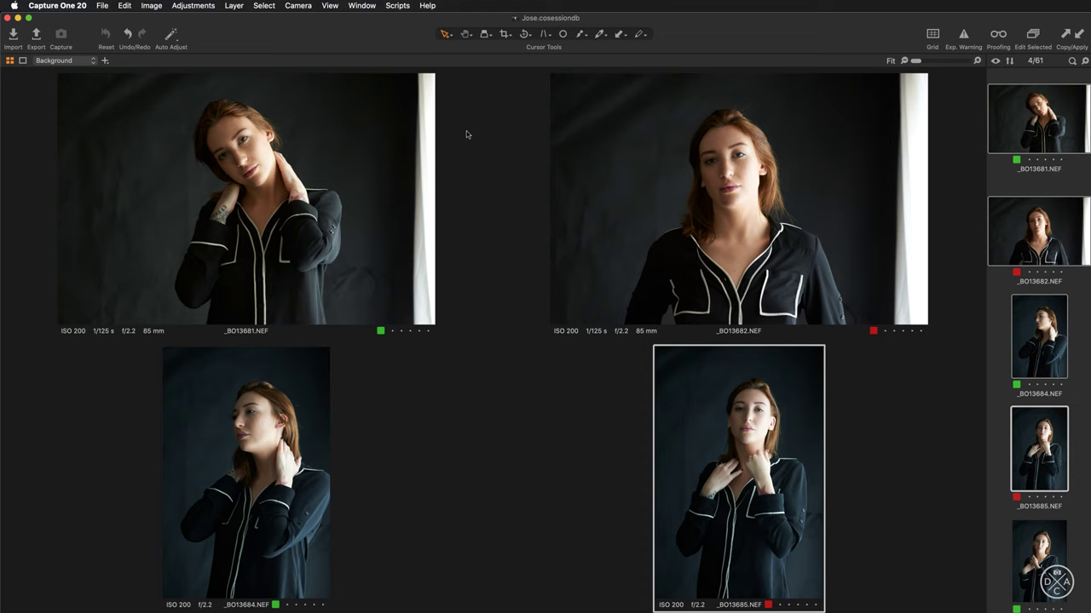
key(Right)
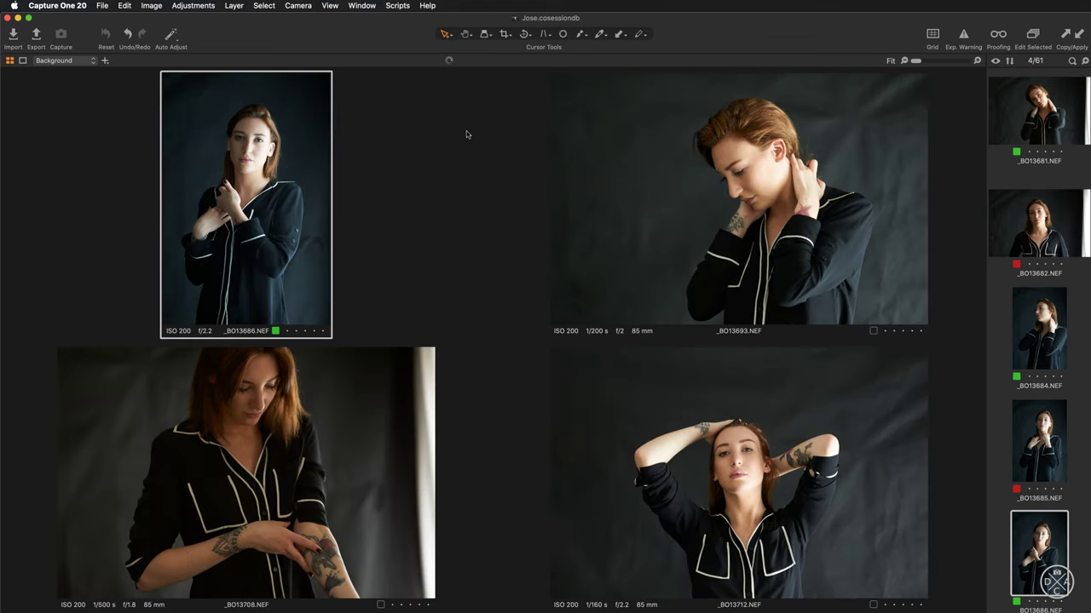
key(Right)
key(Right)
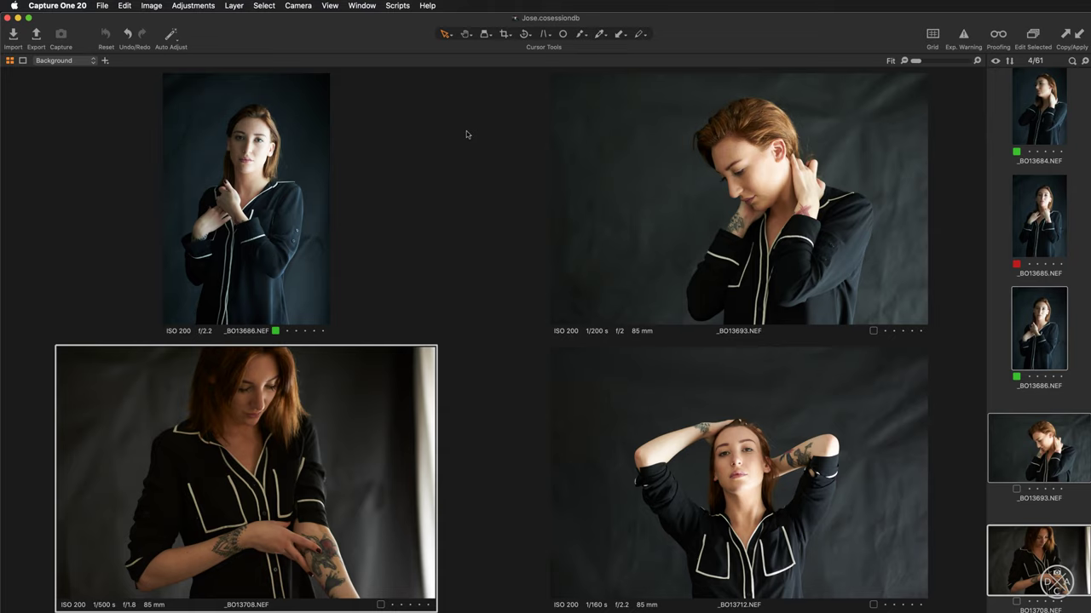
key(5)
key(Right)
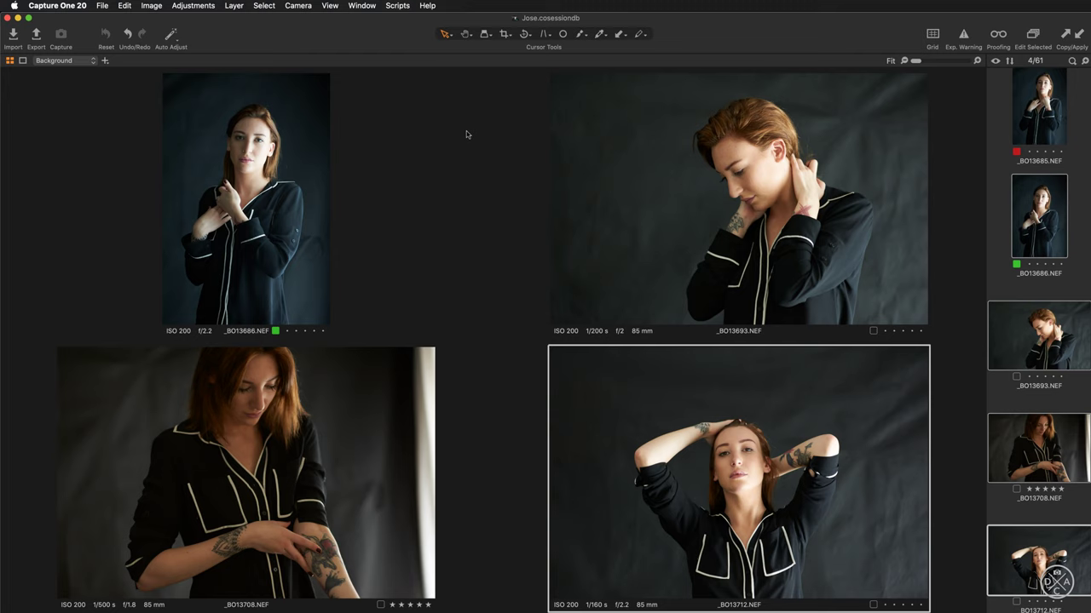
key(super+Right)
key(super+Right)
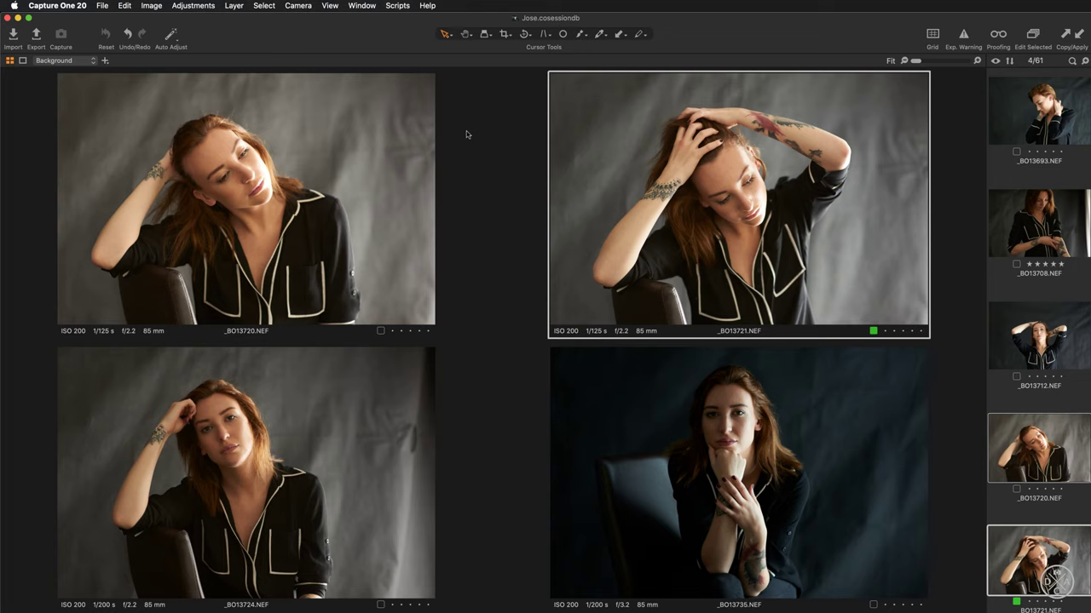
key(5)
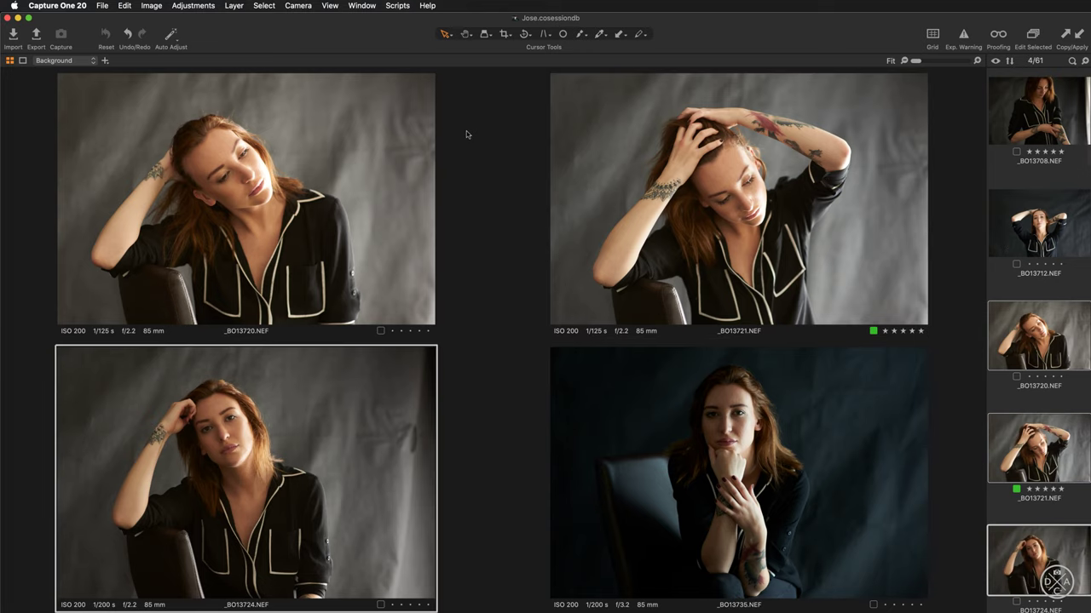
Continue forward, rating _BO13757, _BO13760 and _BO13762 five stars.
key(super+Right)
key(super+Right)
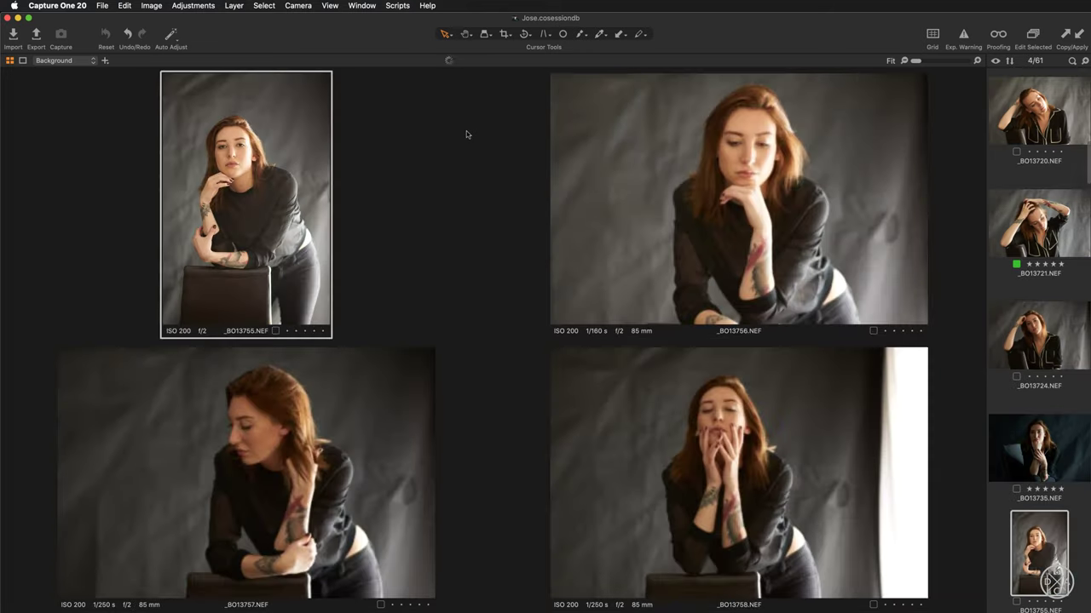
key(super+Right)
key(super+Right)
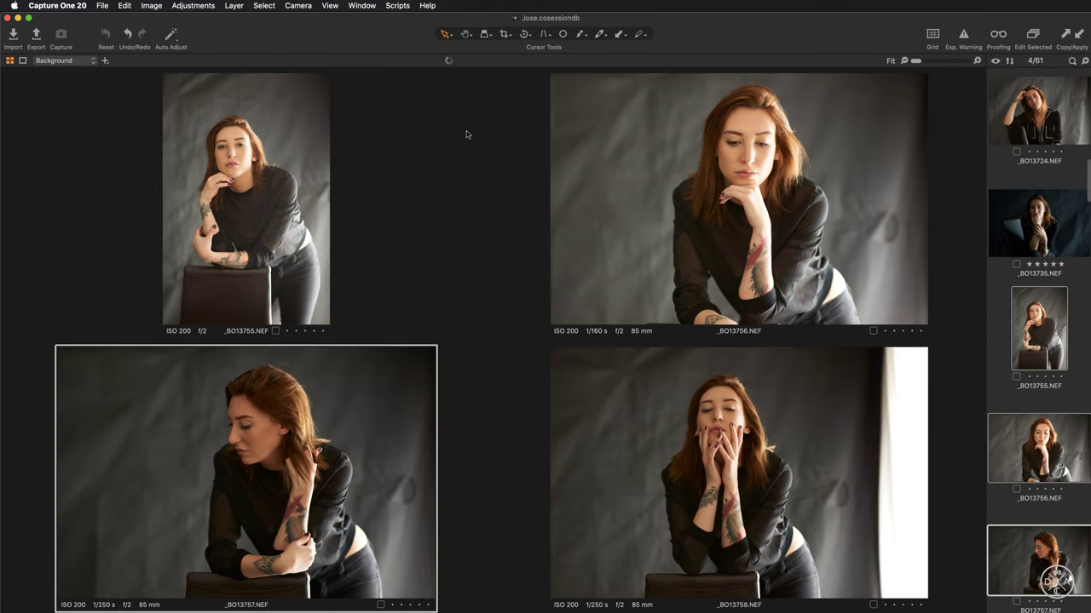
key(super+Right)
key(super+Right)
key(super+Right)
key(super+Right)
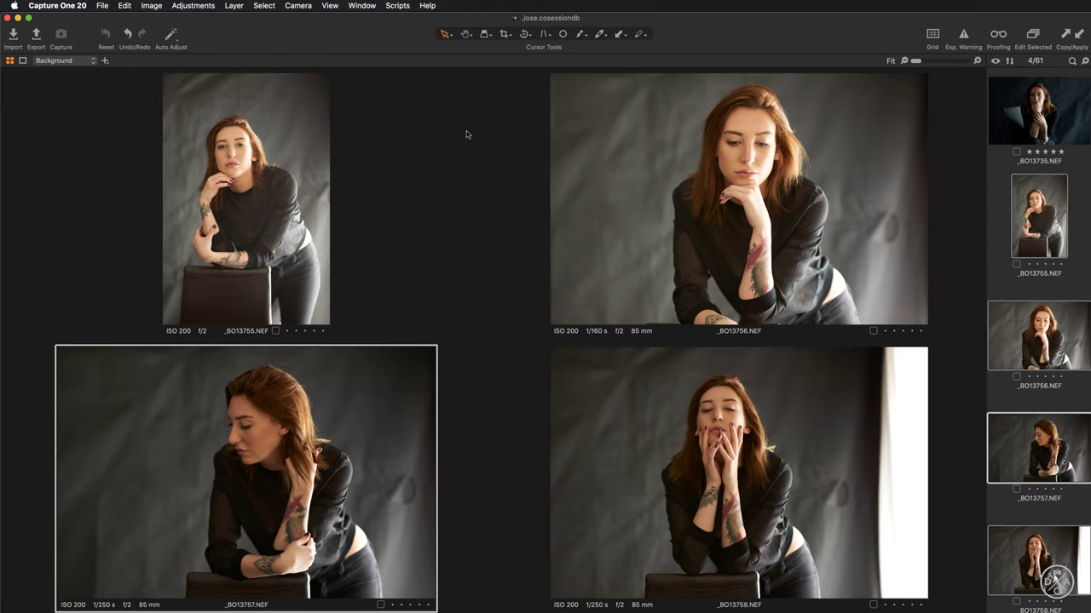
key(5)
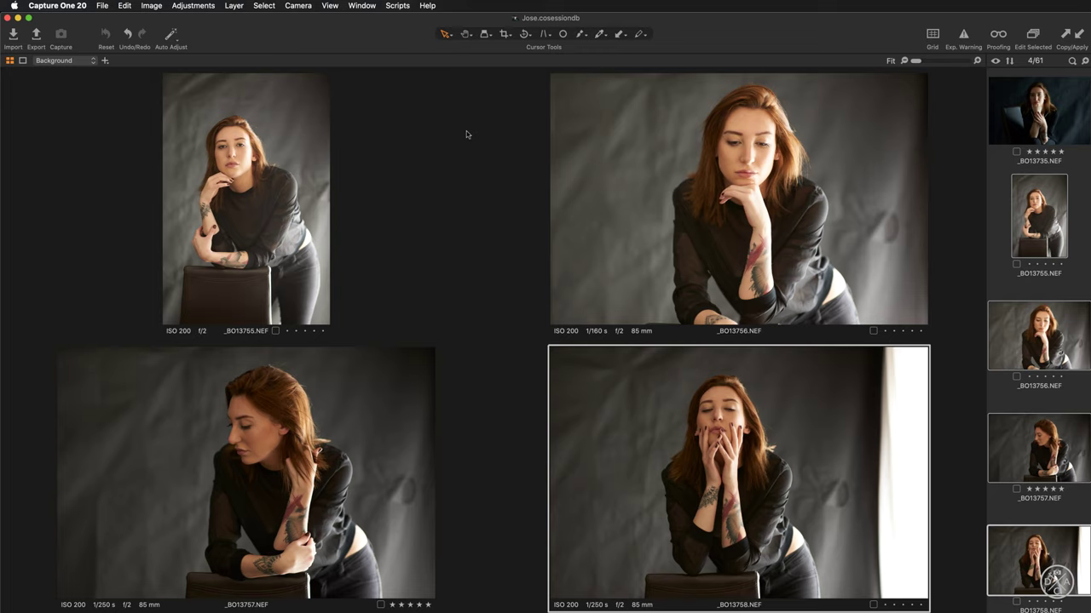
key(super+Right)
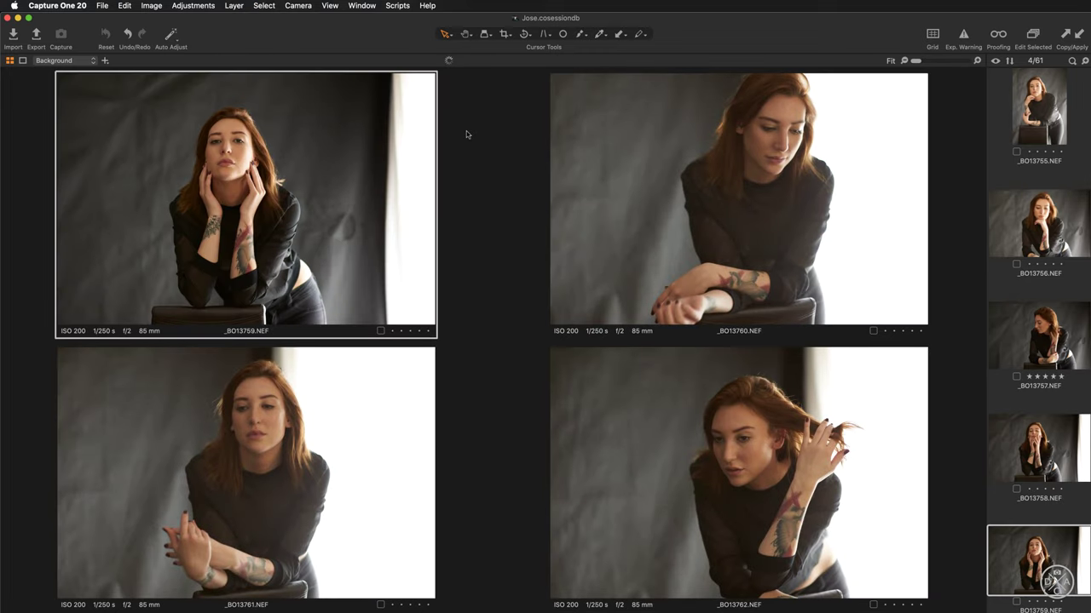
key(super+Right)
key(5)
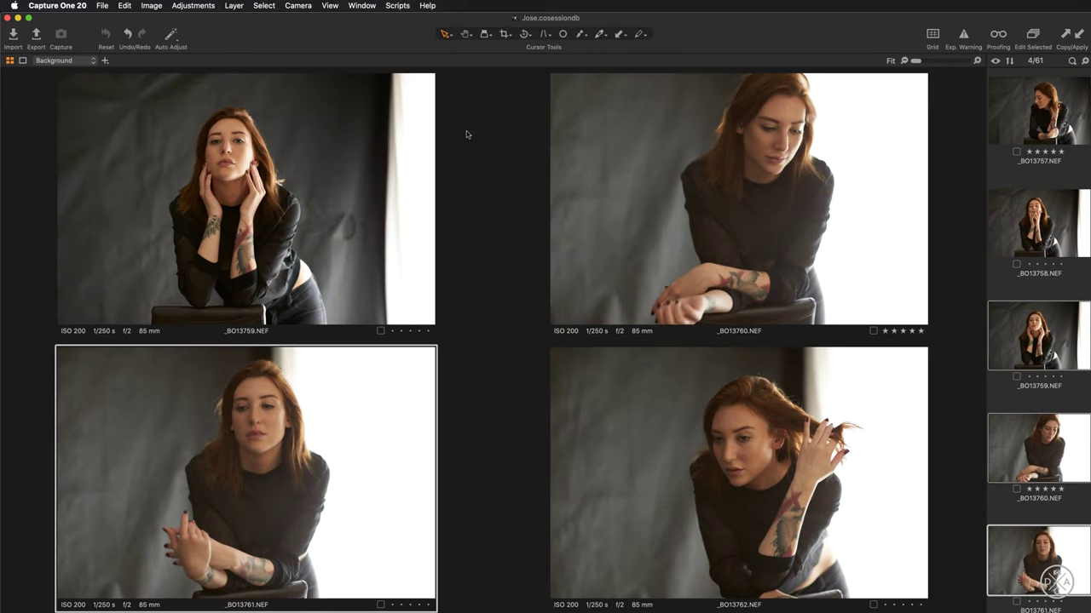
key(super+Right)
key(5)
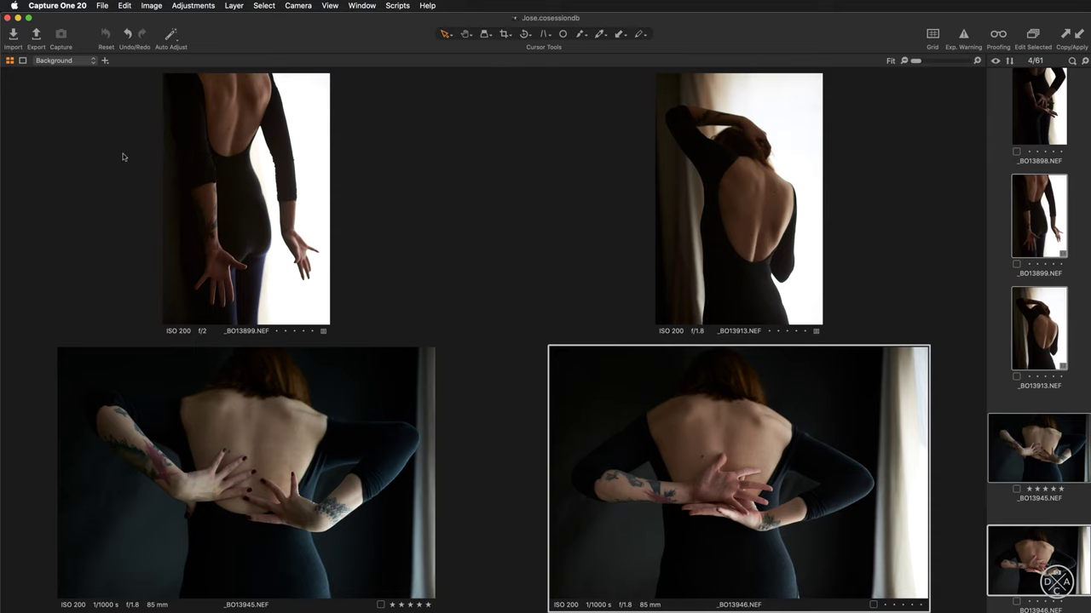
In the Library filters, toggle None and 5-star, then filter by Red to show the four rejects.
key(super+t)
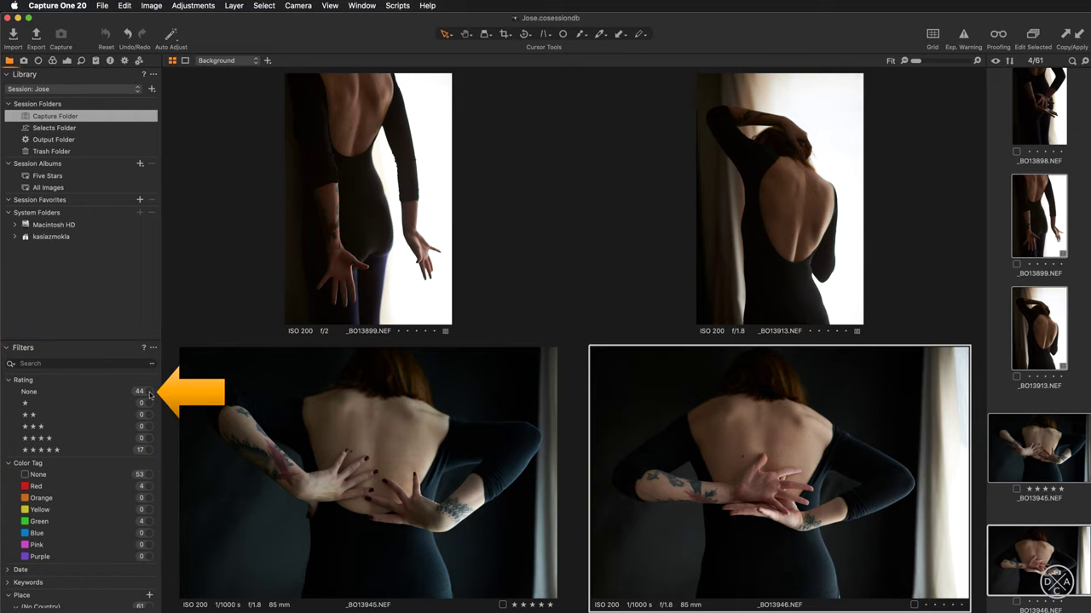
click(149, 392)
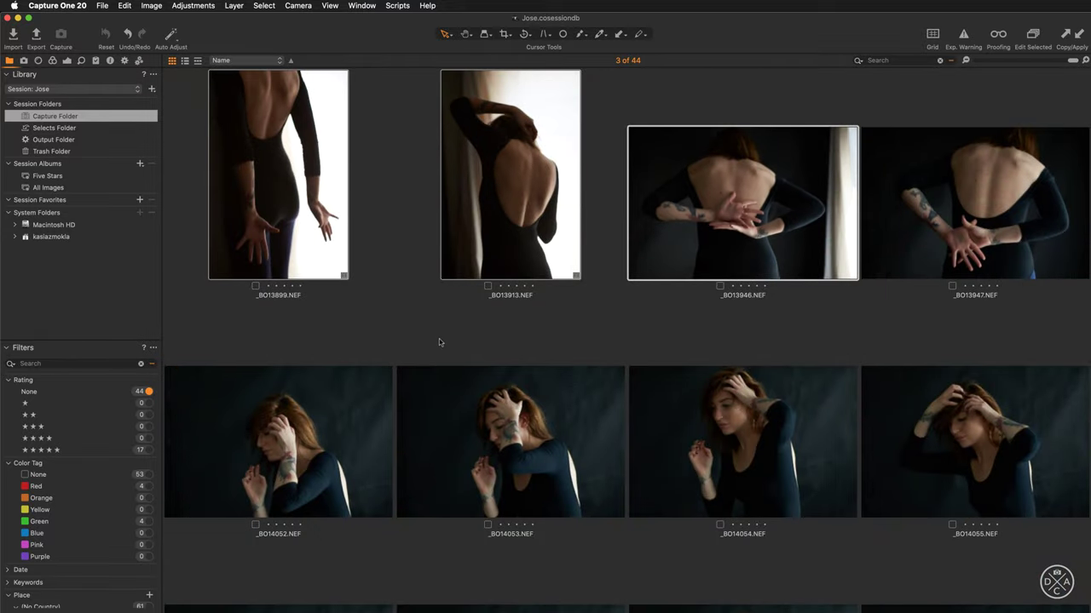
scroll(441, 341, down, 3)
scroll(440, 341, up, 6)
scroll(440, 342, up, 5)
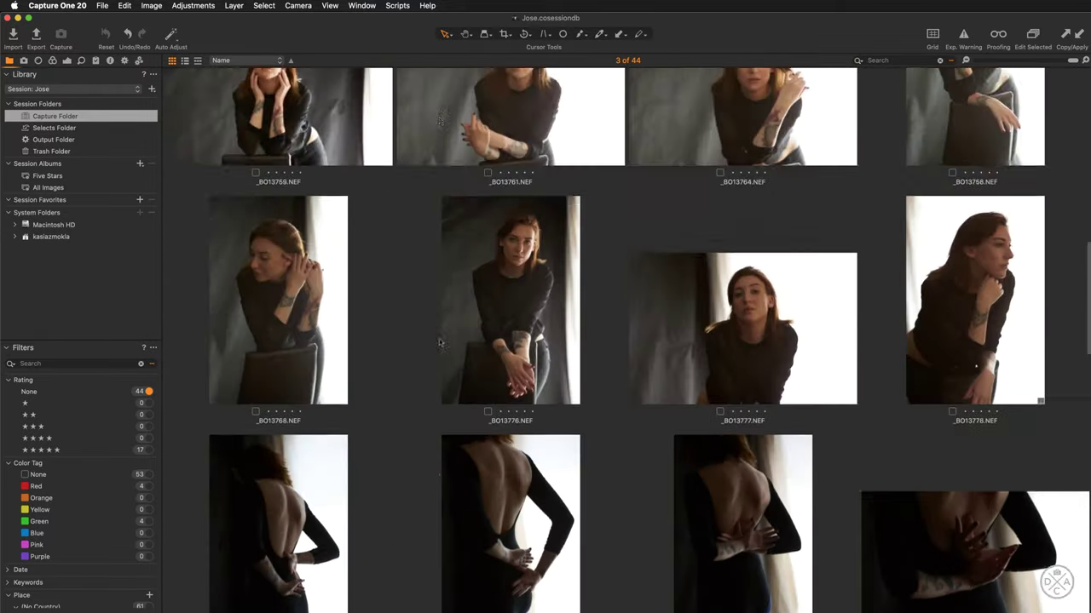
scroll(441, 343, up, 5)
scroll(441, 342, up, 3)
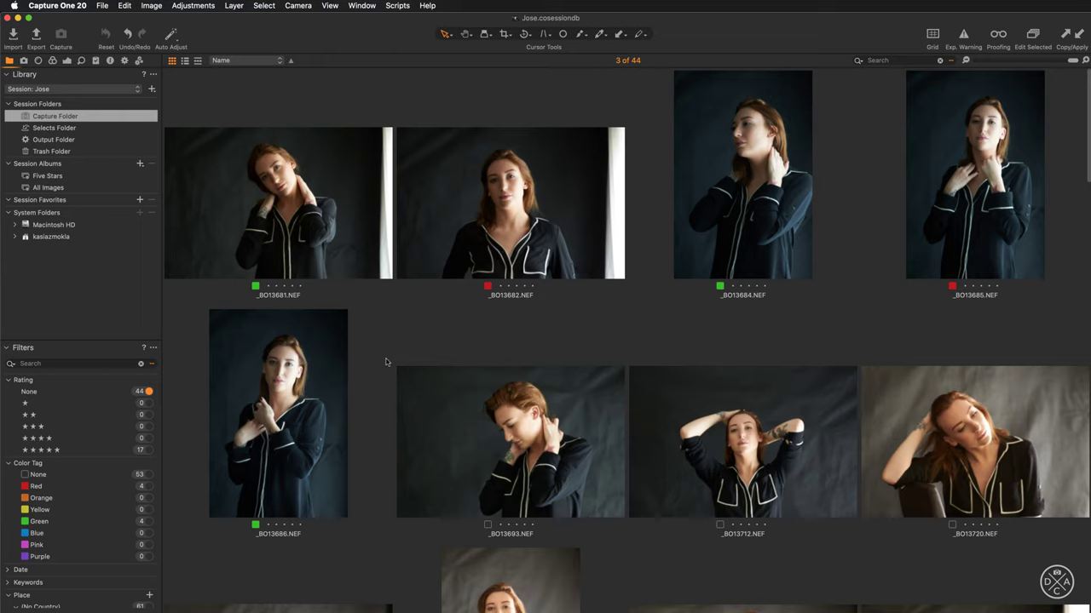
click(149, 449)
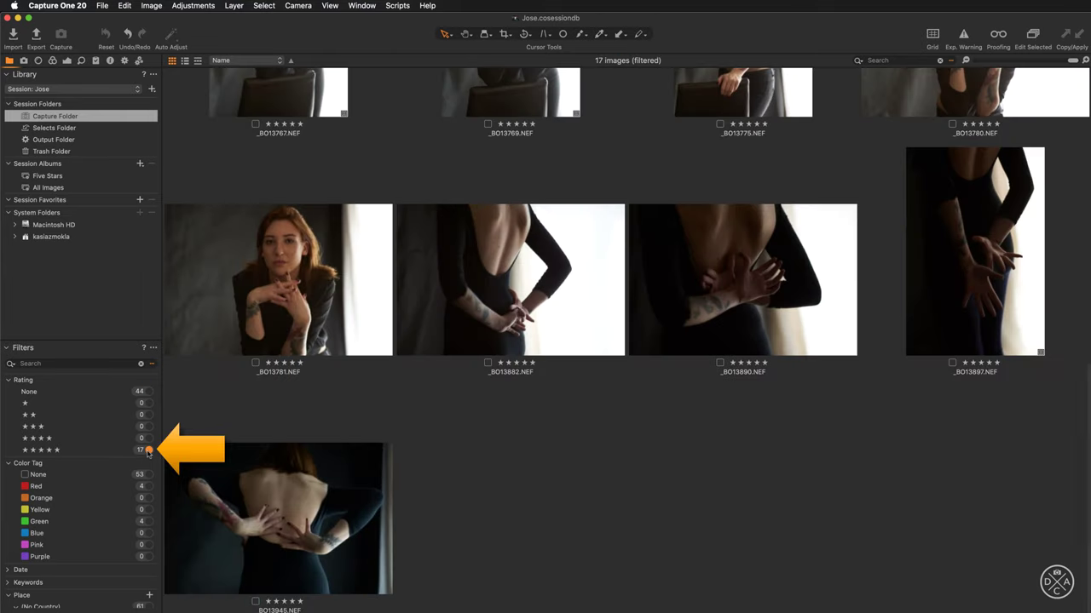
scroll(358, 392, up, 10)
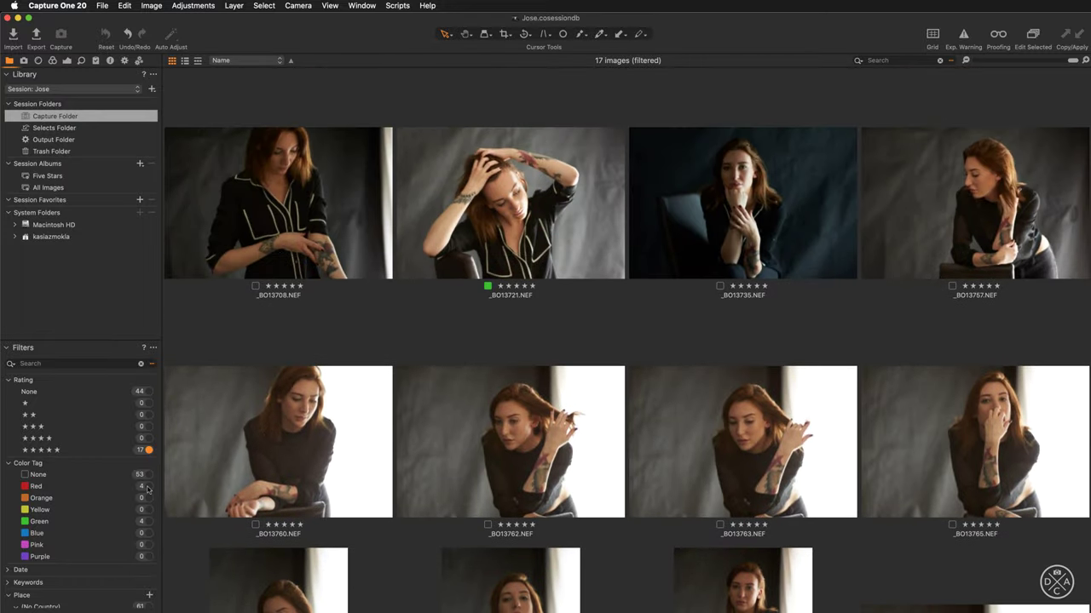
click(149, 486)
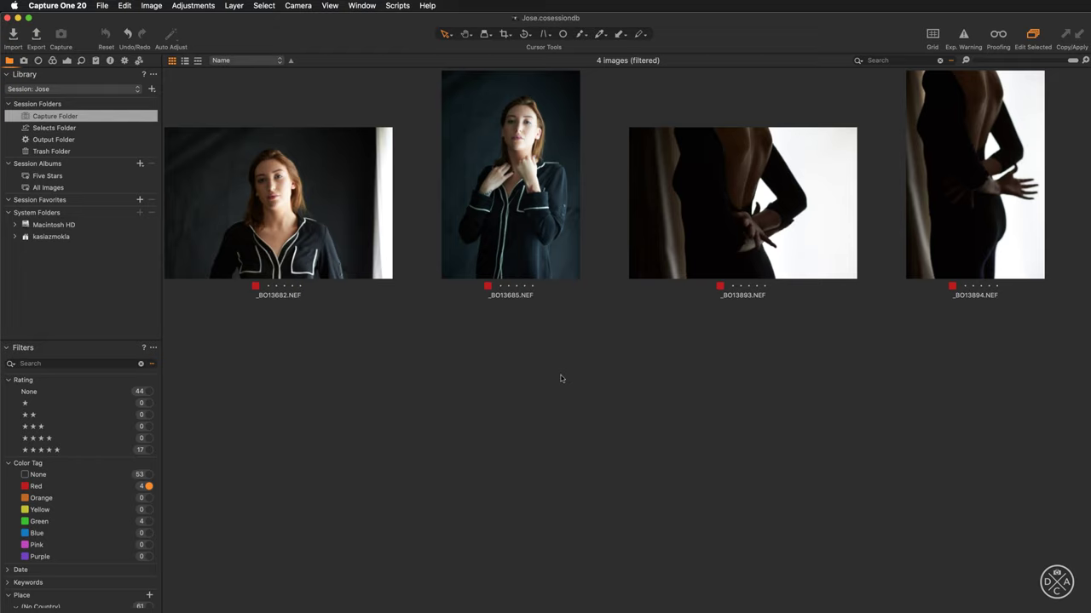
Select all four red-tagged rejects and move them to the session trash.
key(super+a)
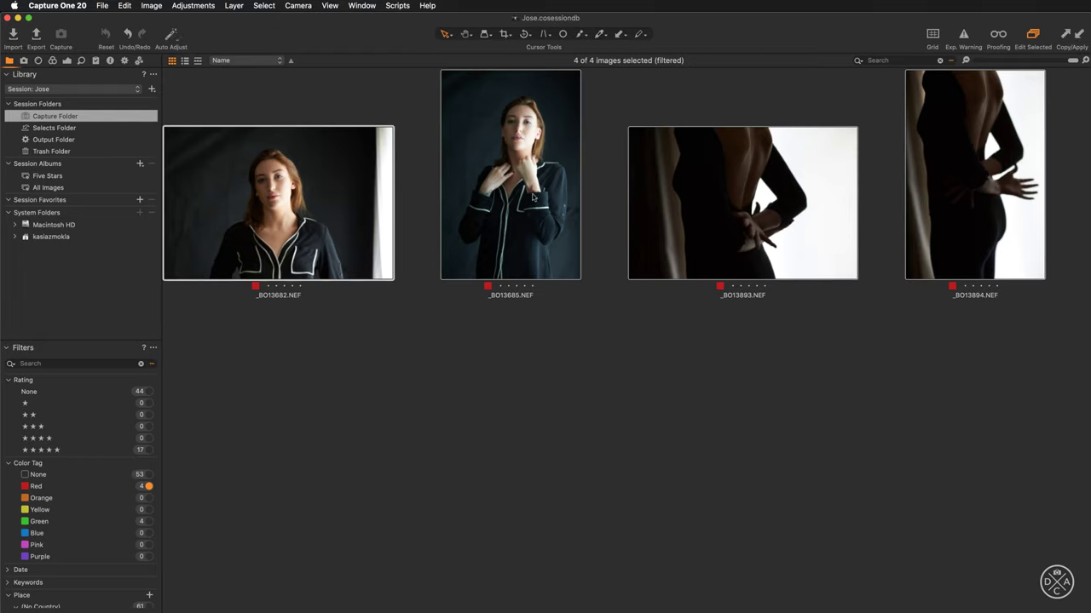
right_click(532, 197)
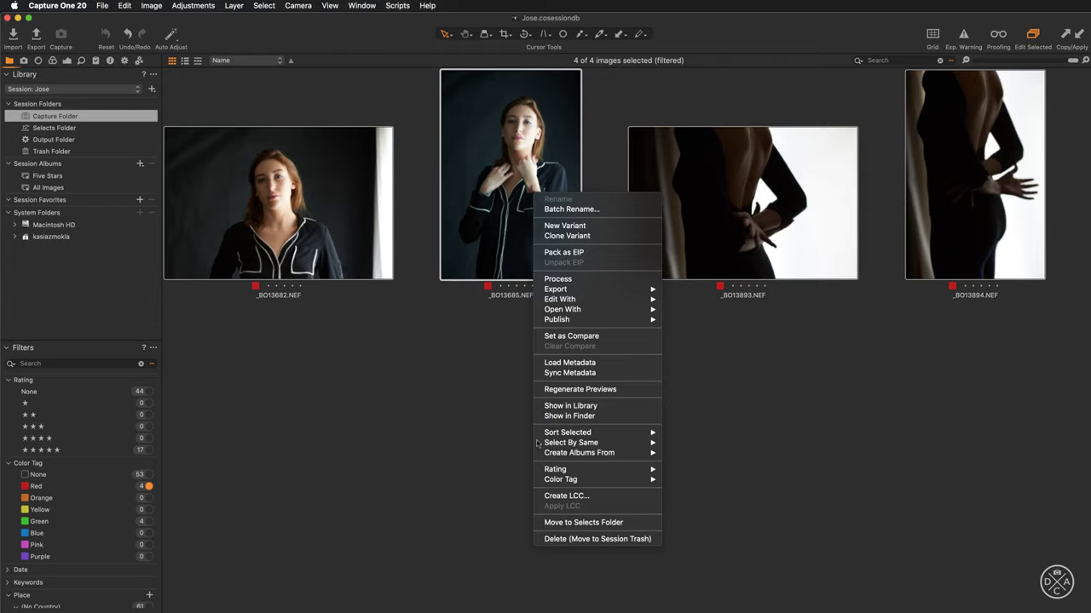
click(626, 540)
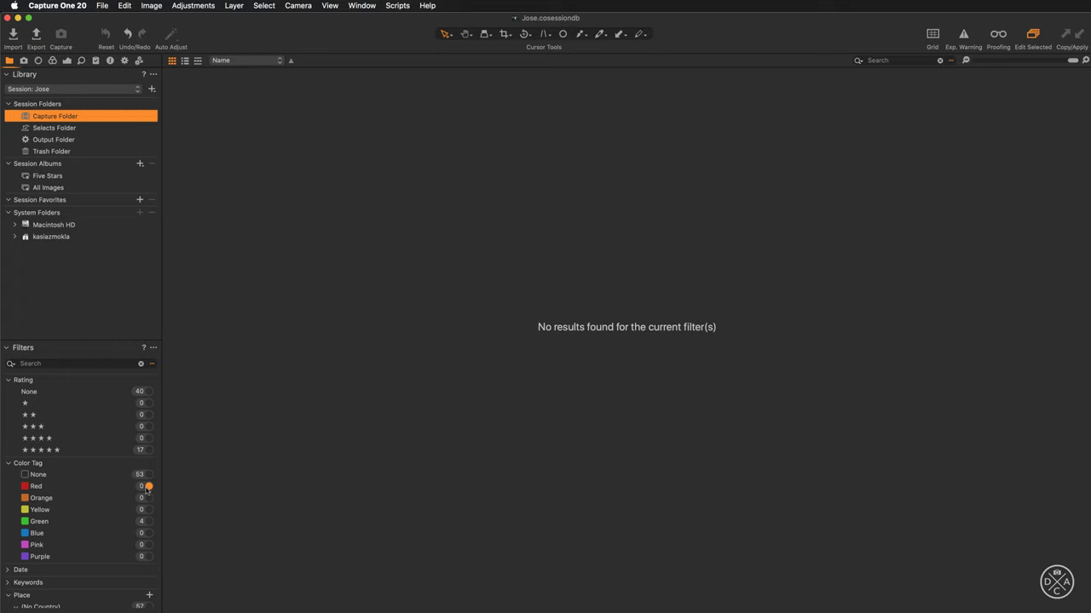
Check the four rejects in the session trash, toggling the Red filter on and off.
click(67, 154)
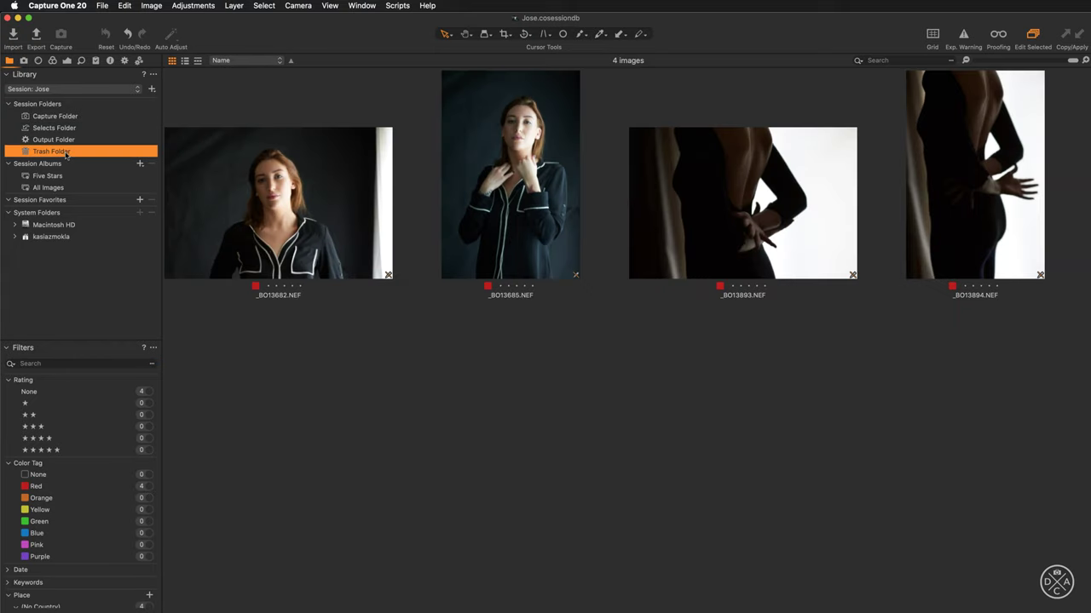
click(149, 486)
click(149, 486)
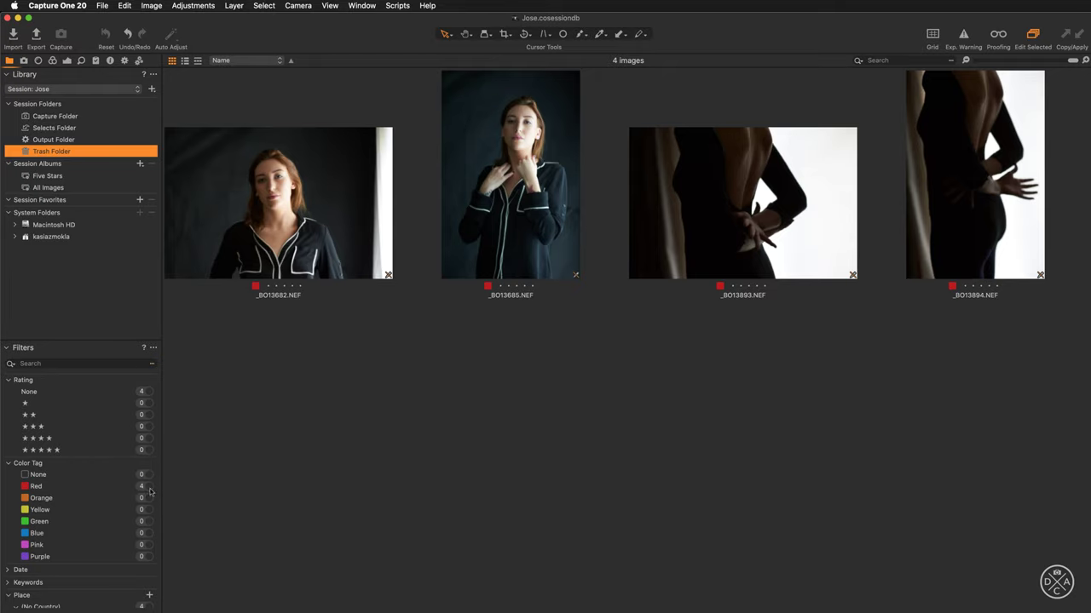
Return to the Capture Folder and clear the Red filter to show all 57 images.
click(69, 117)
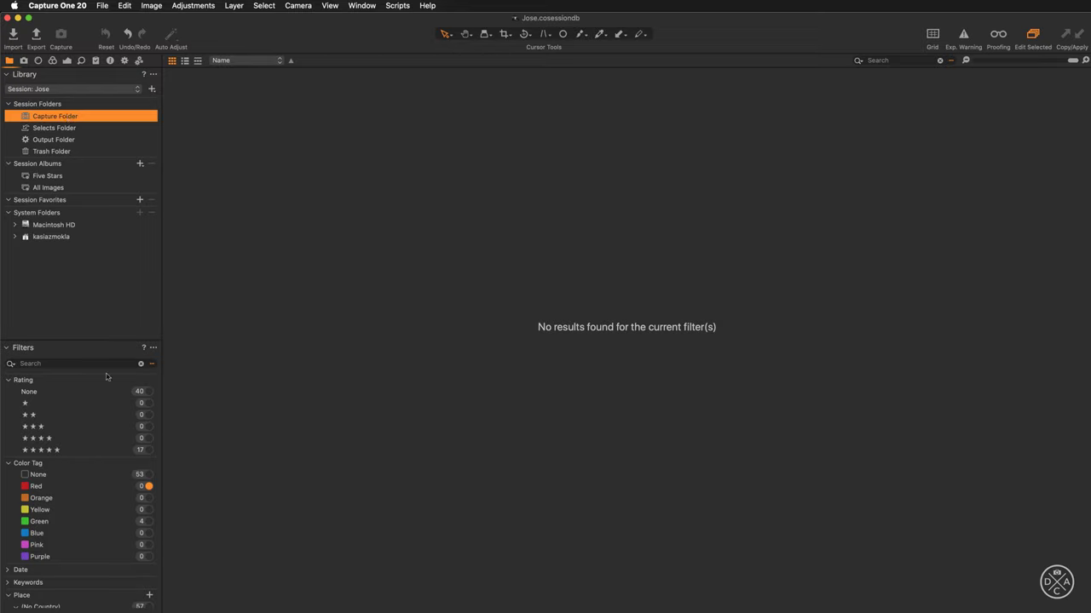
click(149, 486)
click(67, 62)
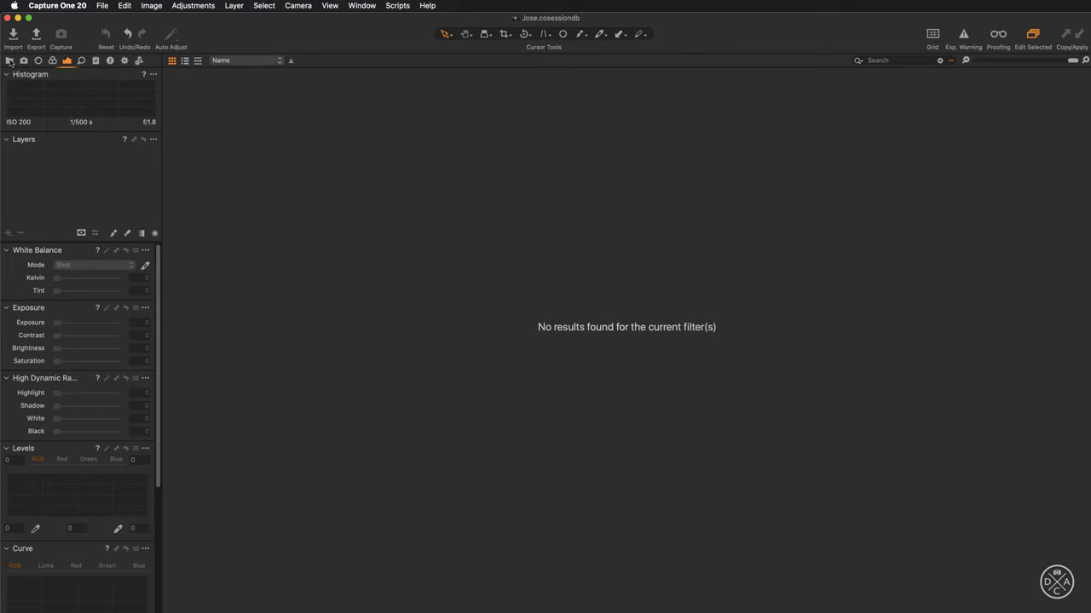
click(10, 61)
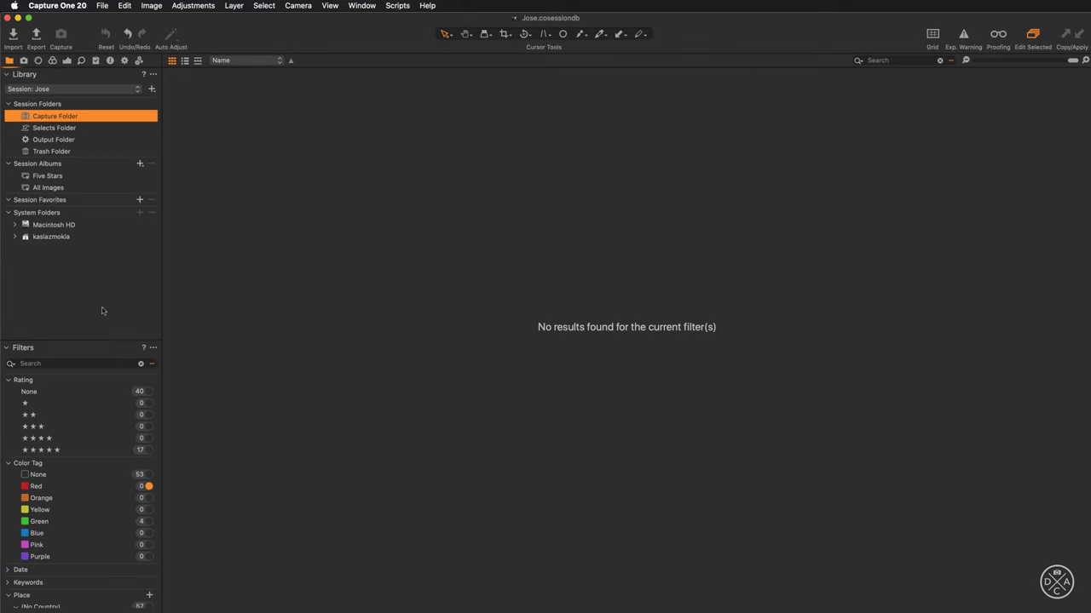
click(149, 487)
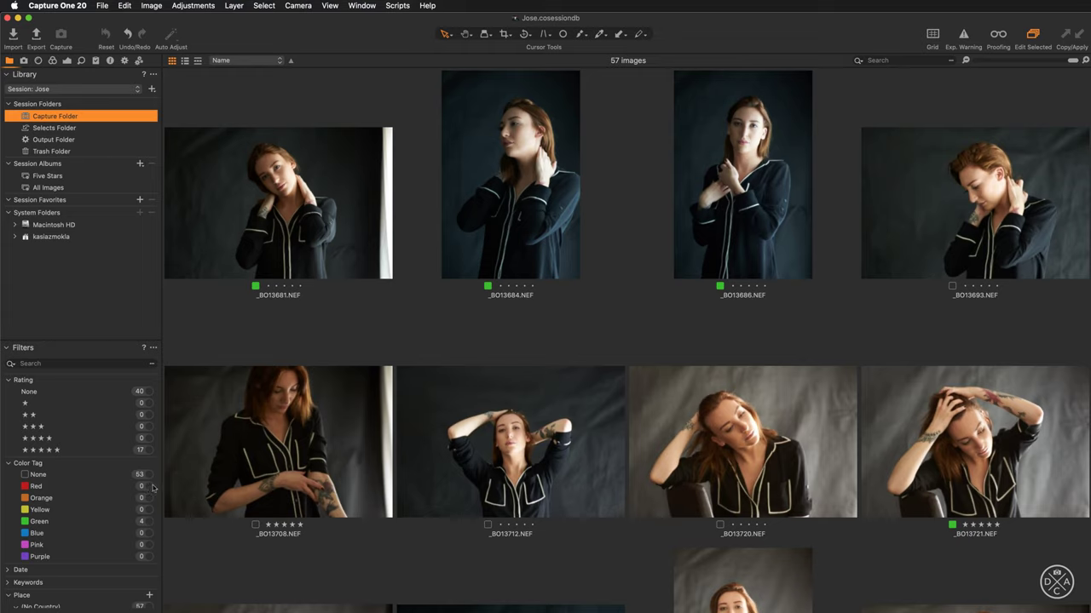